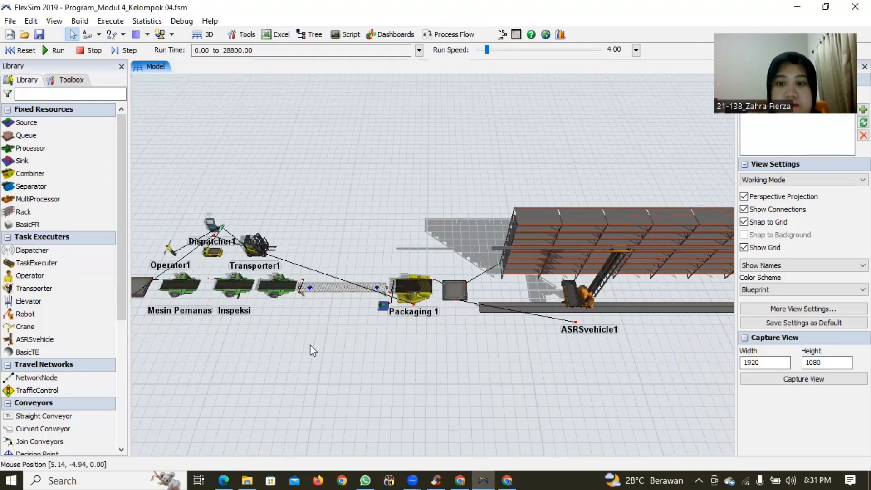
- Examine the overall model layout and the starting section around Sumber Produk, the sepatu basic queue and the dispatcher
left_click_drag(551, 369, 361, 364)
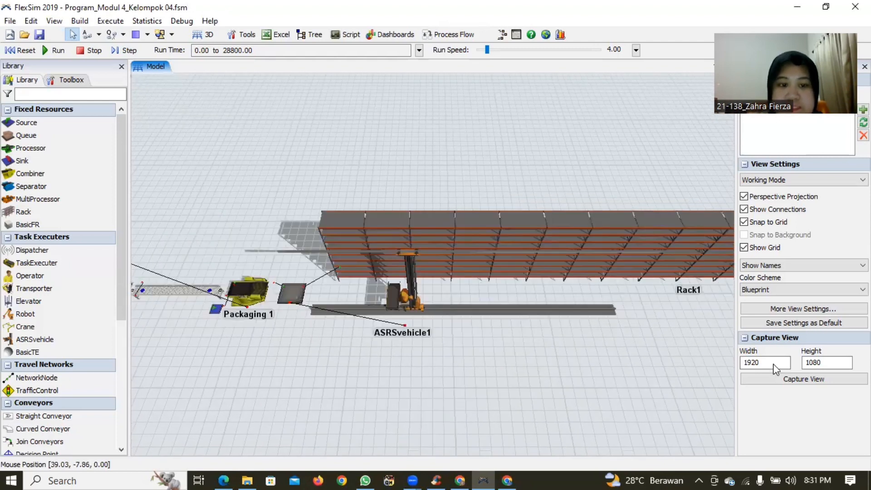
left_click_drag(150, 365, 443, 363)
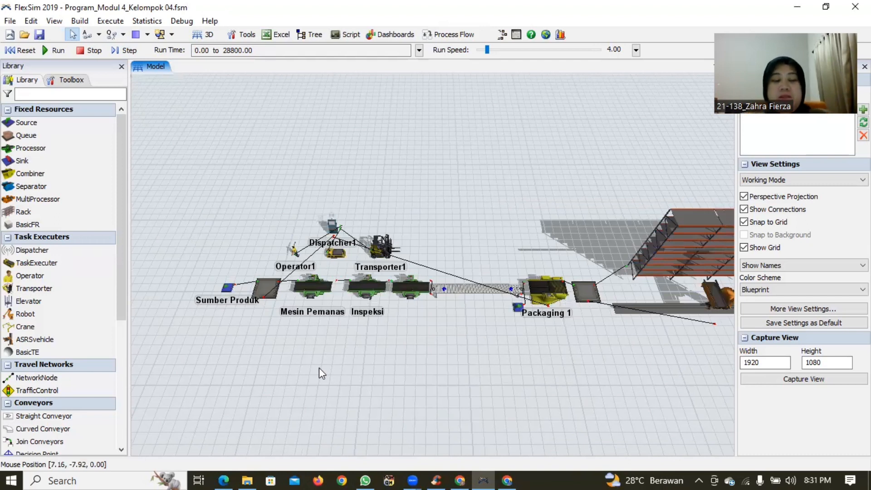
left_click_drag(320, 367, 435, 368)
scroll(360, 330, "up", 3)
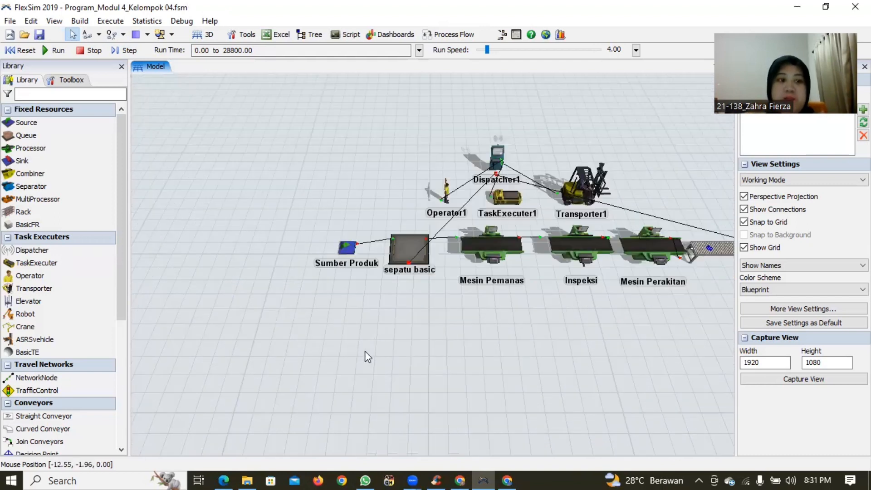
scroll(365, 355, "up", 1)
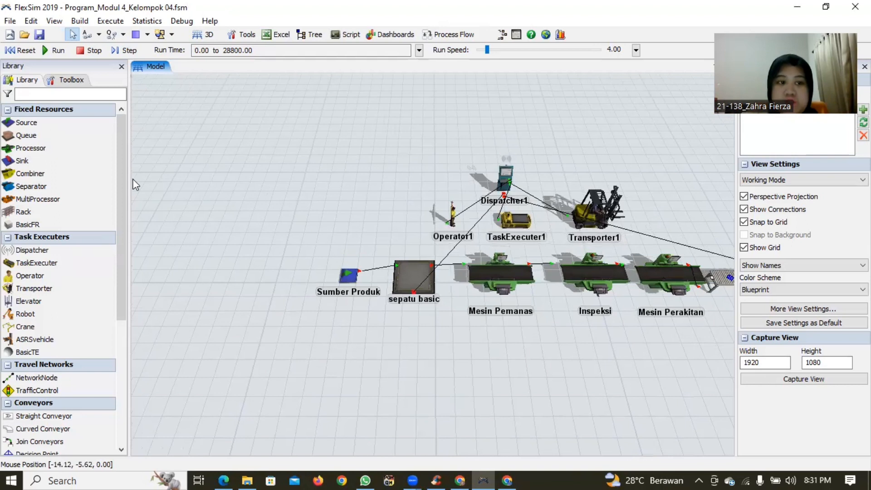
left_click_drag(410, 342, 347, 351)
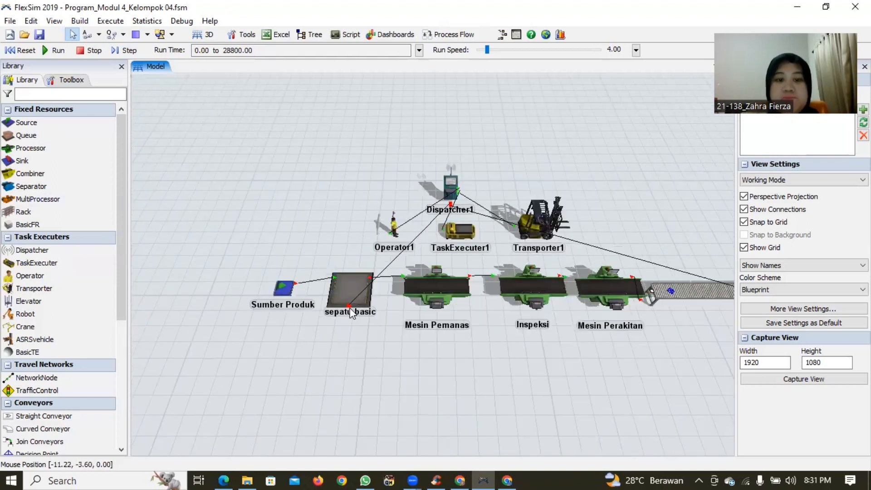
left_click(337, 290)
left_click(364, 363)
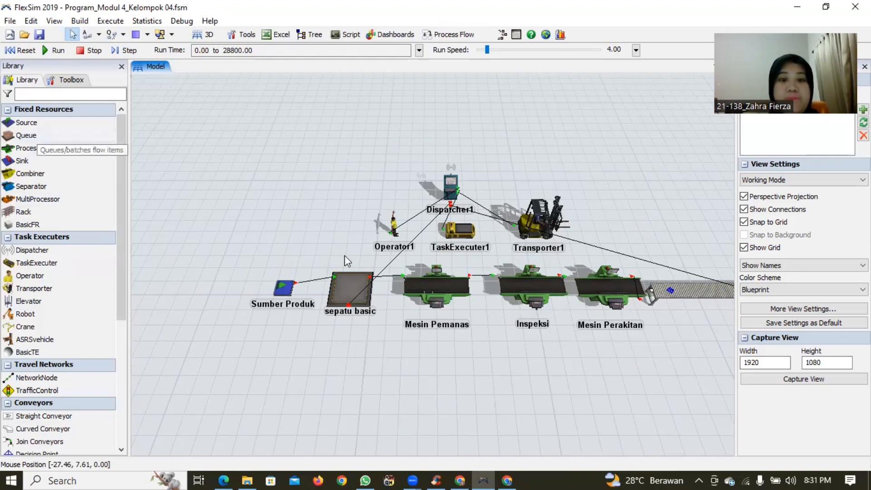
- Examine the downstream flow from the processors along the conveyor to Packaging 1, Gudang Sementara 1, the rack and ASRSvehicle1
left_click_drag(428, 396, 310, 325)
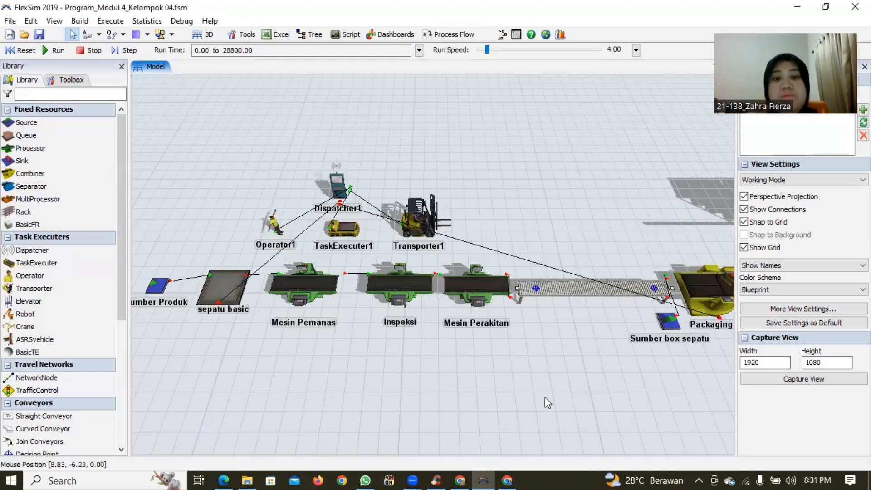
left_click_drag(428, 403, 301, 402)
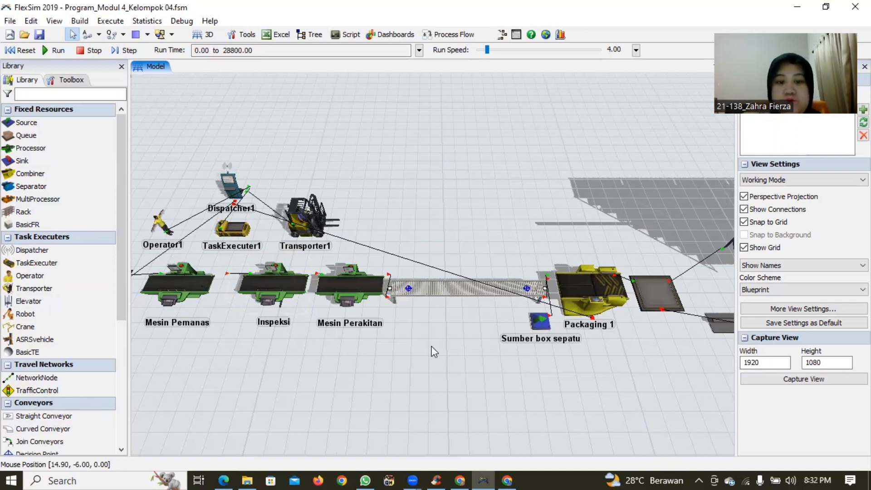
left_click_drag(543, 392, 407, 395)
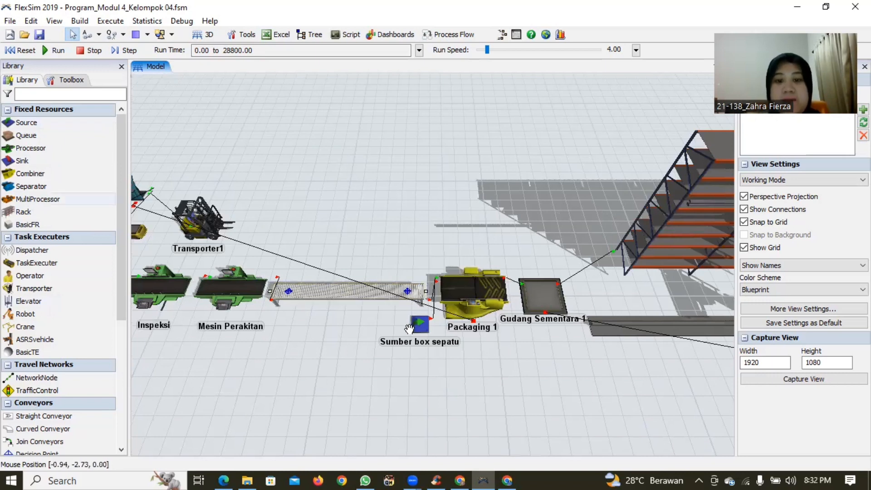
left_click_drag(516, 418, 253, 419)
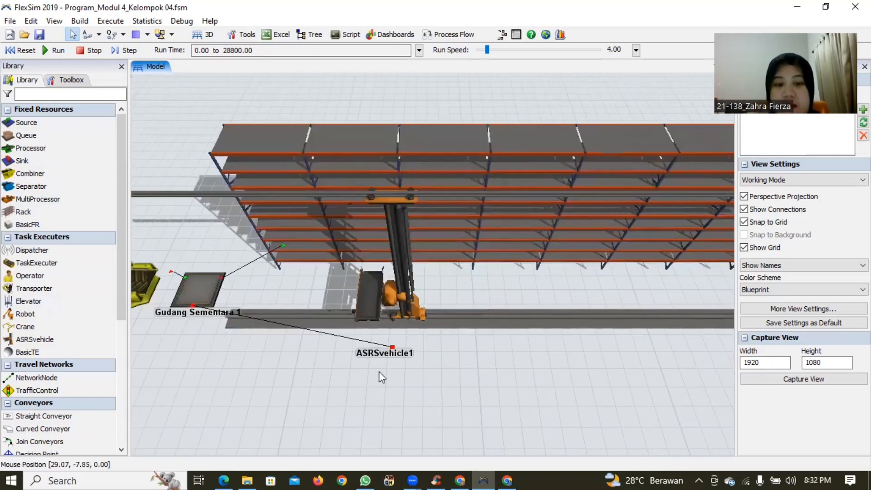
left_click_drag(356, 383, 548, 428)
left_click_drag(245, 416, 543, 376)
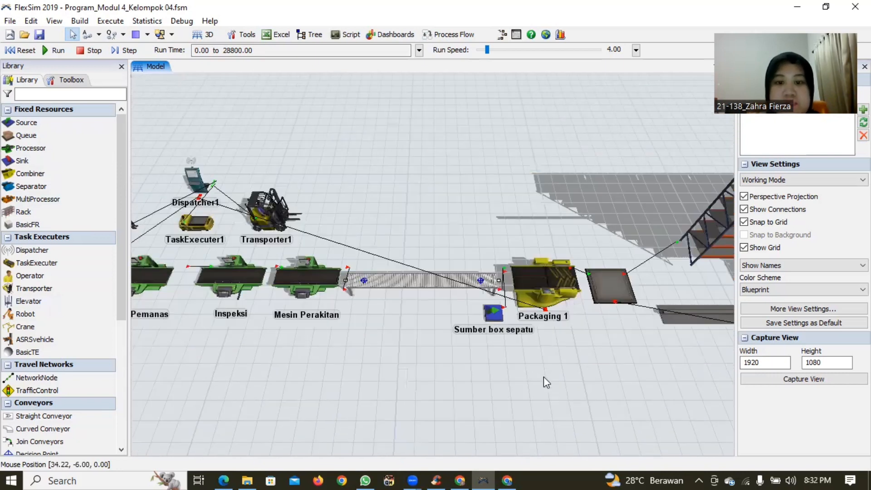
- In decision point DP1's On Continue Send Item By Case trigger, sample DP2 for the default destination, remove case 2 and apply
left_click_drag(334, 343, 449, 340)
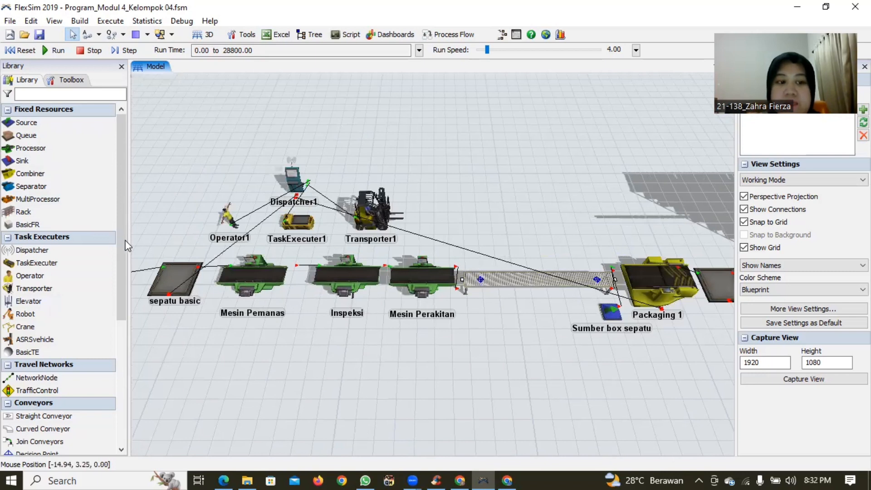
left_click(481, 282)
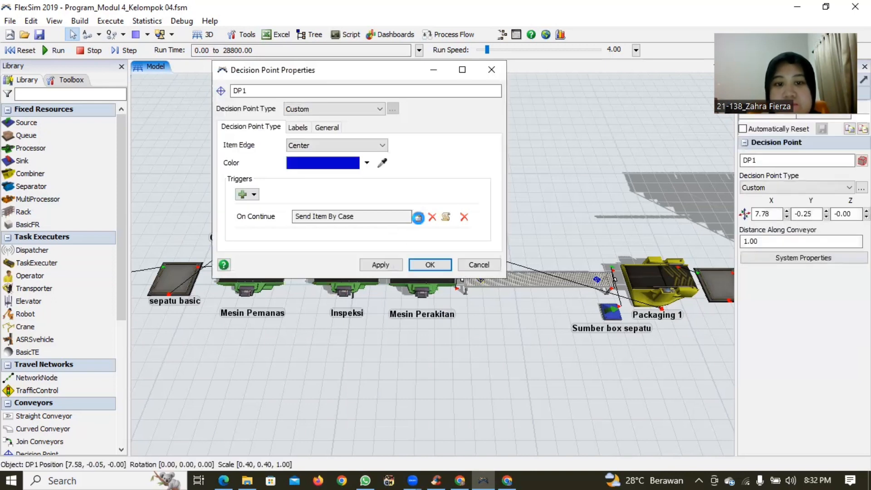
left_click(418, 217)
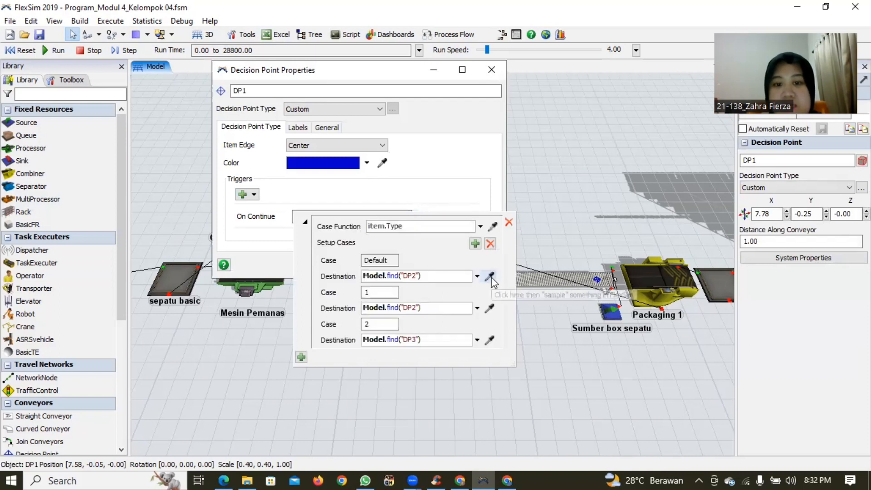
left_click(489, 277)
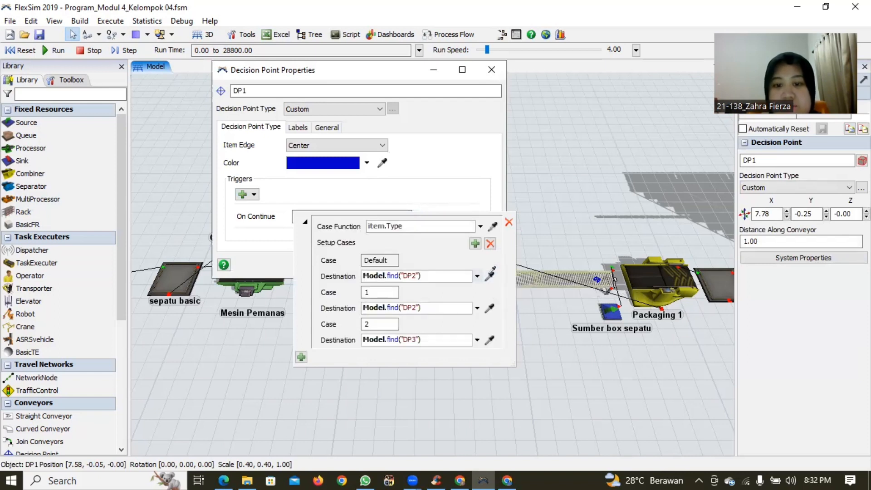
left_click(596, 280)
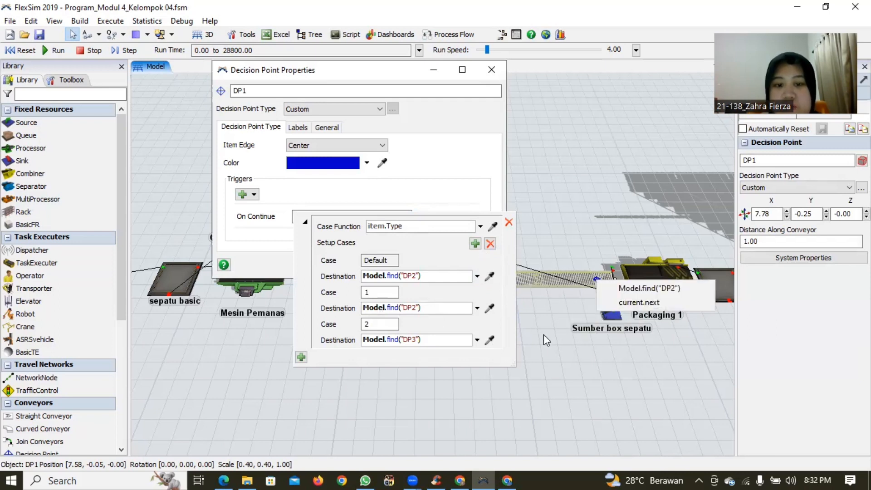
left_click(490, 244)
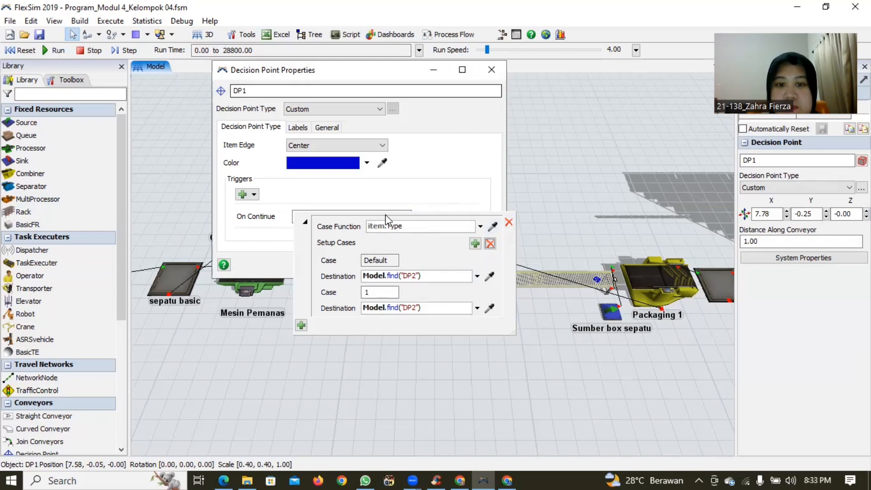
left_click(304, 222)
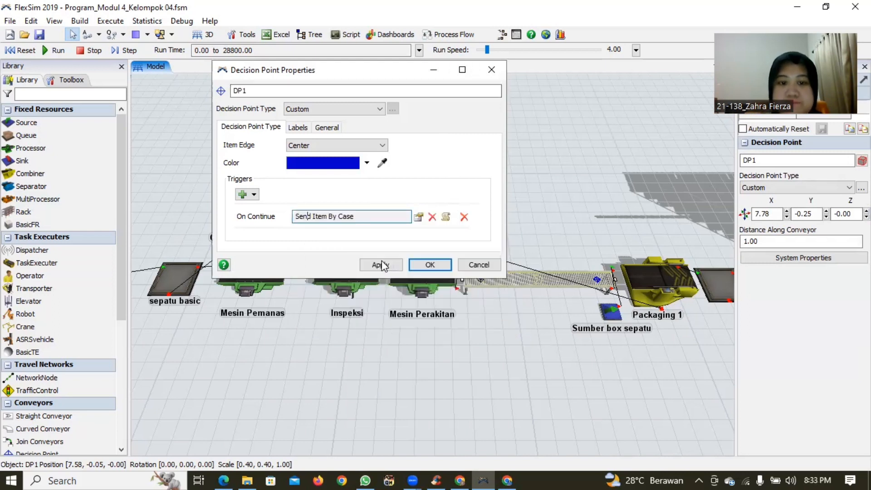
left_click(381, 265)
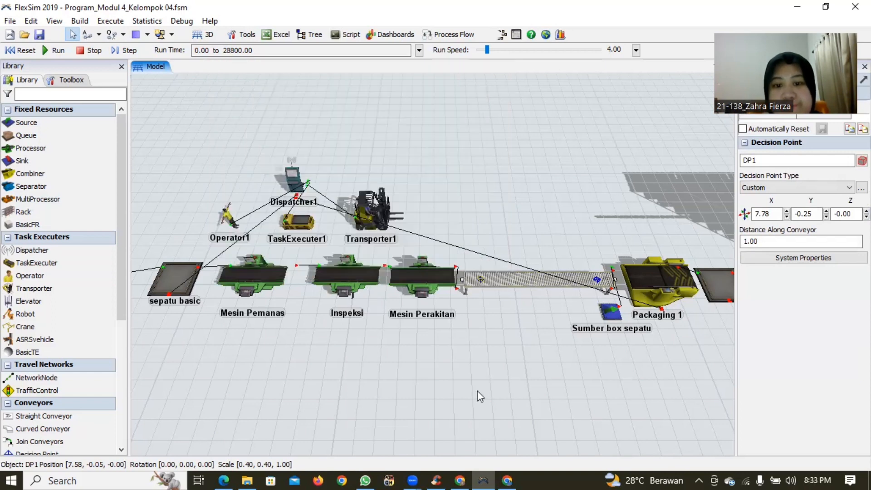
- Examine the connections from Sumber Produk and the dispatcher's task executers through the three processors to packaging and rack storage
left_click_drag(475, 399, 574, 415)
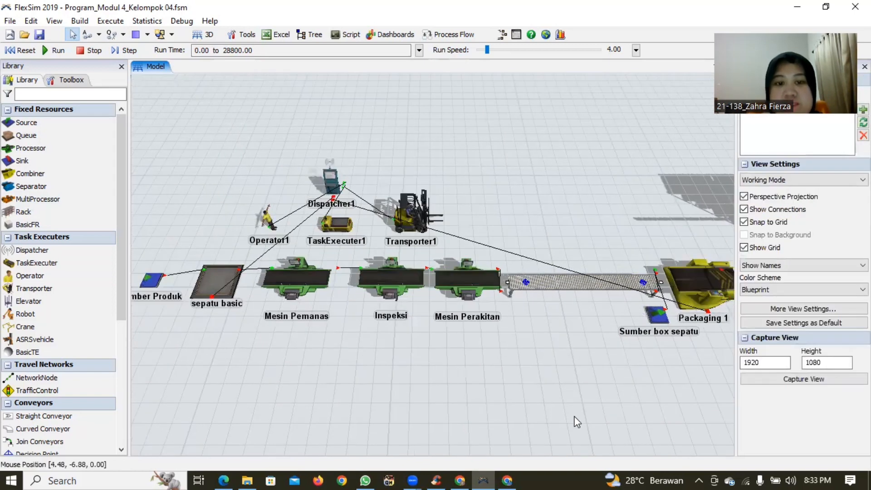
scroll(409, 202, "up", 1)
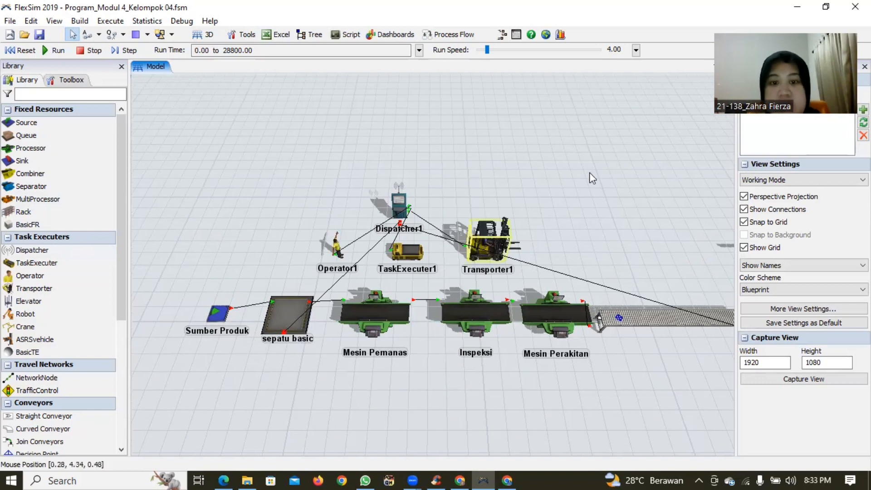
left_click(293, 320)
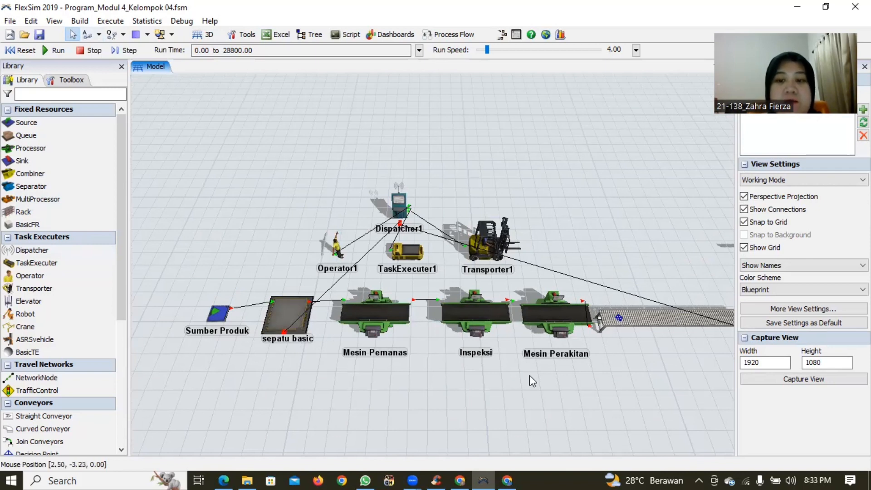
left_click_drag(529, 374, 293, 377)
left_click_drag(383, 375, 266, 377)
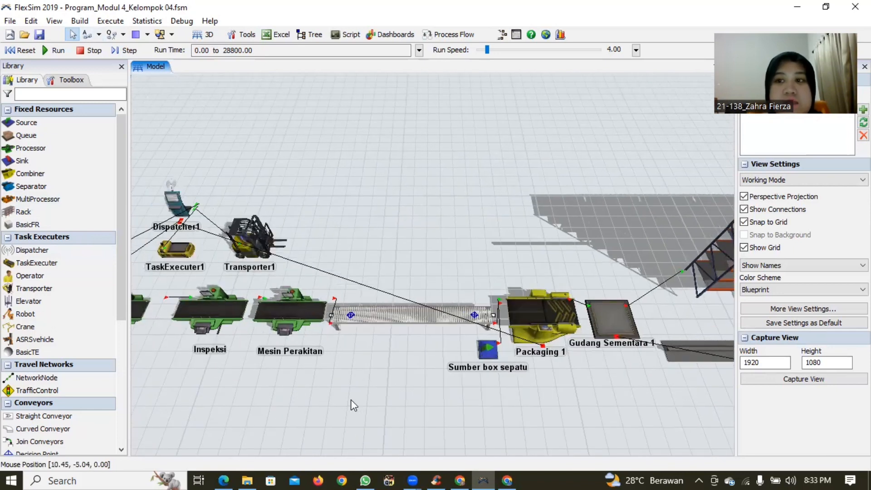
left_click_drag(321, 388, 264, 377)
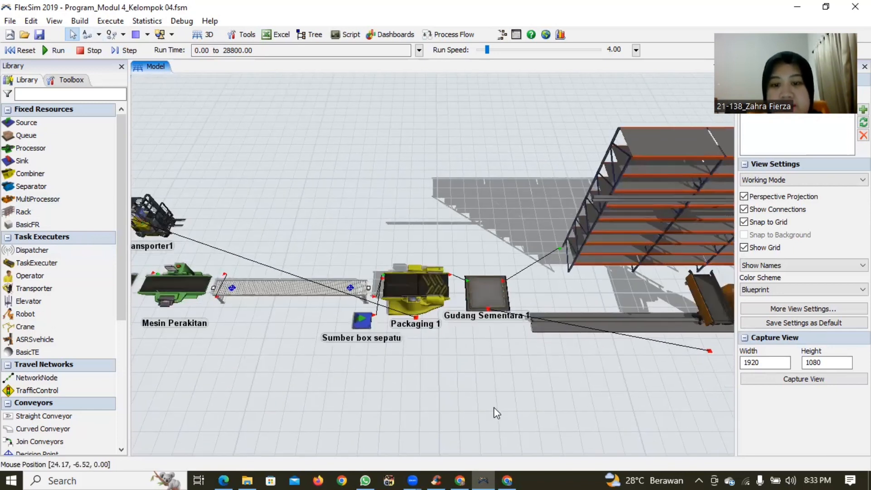
left_click_drag(582, 273, 467, 274)
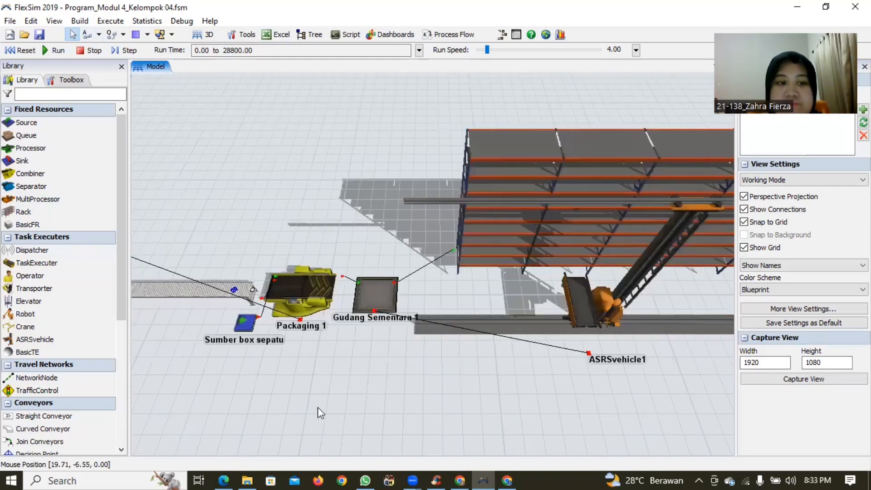
left_click_drag(188, 410, 426, 410)
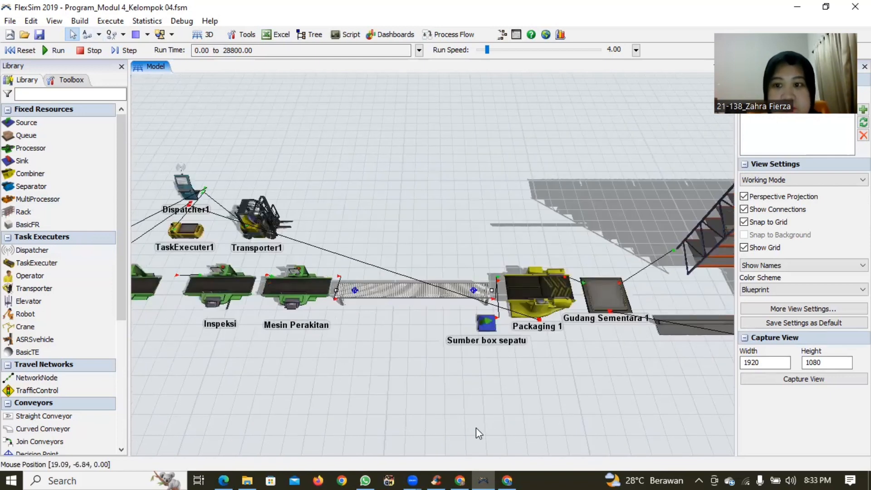
left_click_drag(327, 372, 413, 385)
scroll(513, 386, "down", 2)
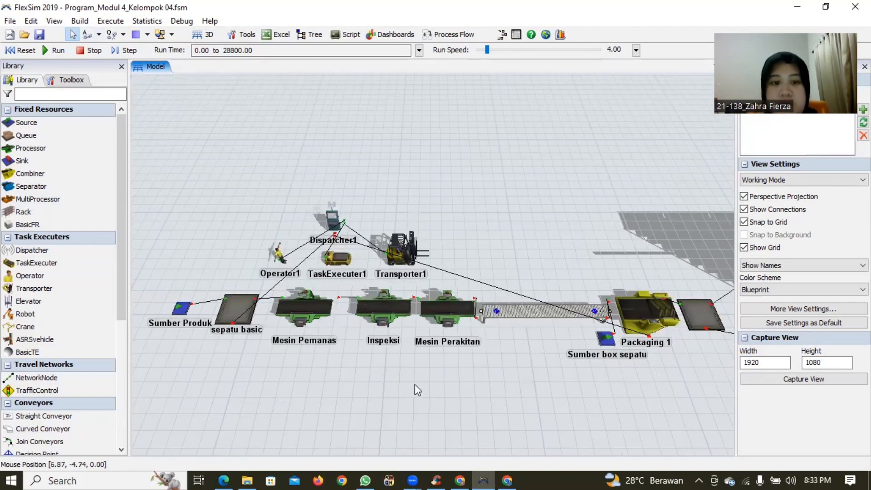
left_click_drag(411, 334, 576, 325)
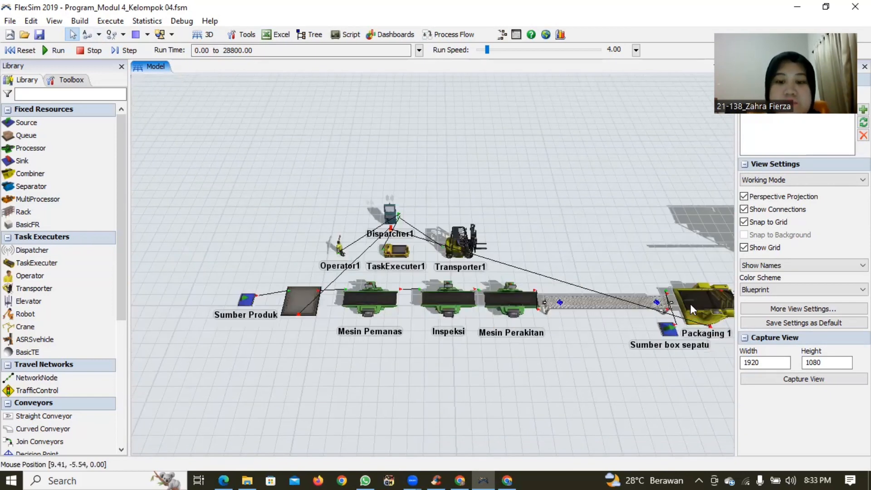
left_click(484, 296)
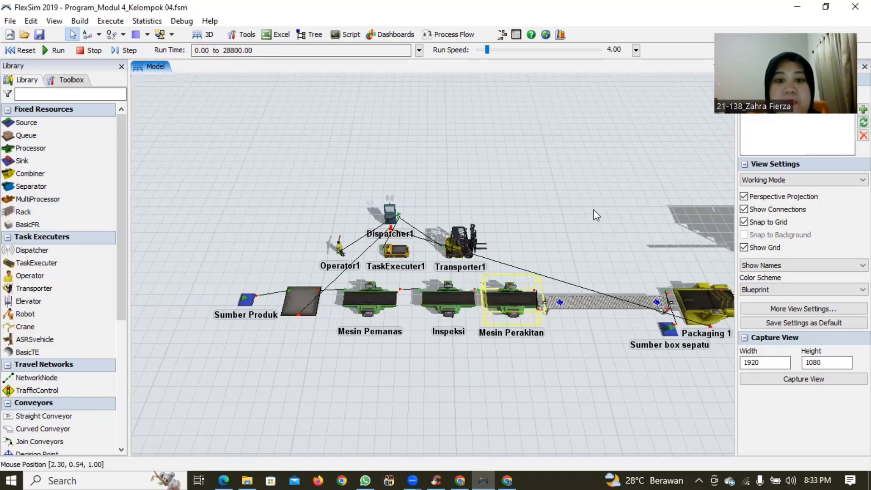
left_click(486, 193)
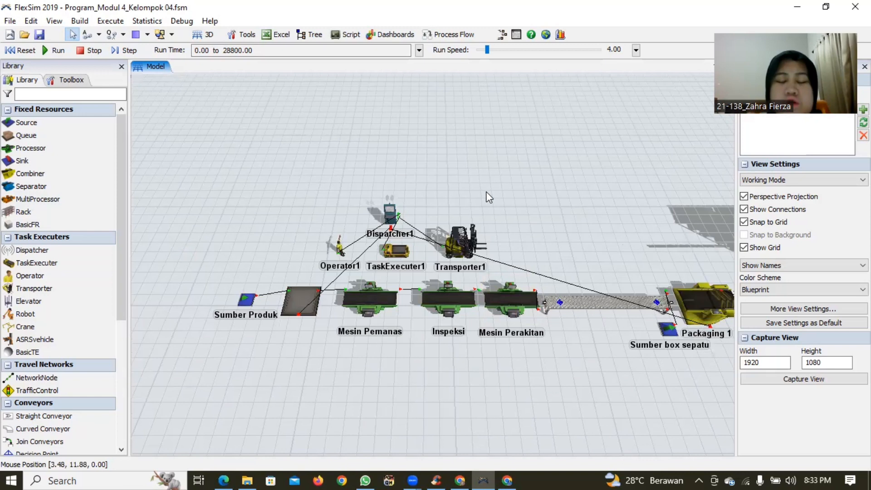
- Open the Mesin Pemanas processor's properties to view its process settings, and close them again
left_click(370, 301)
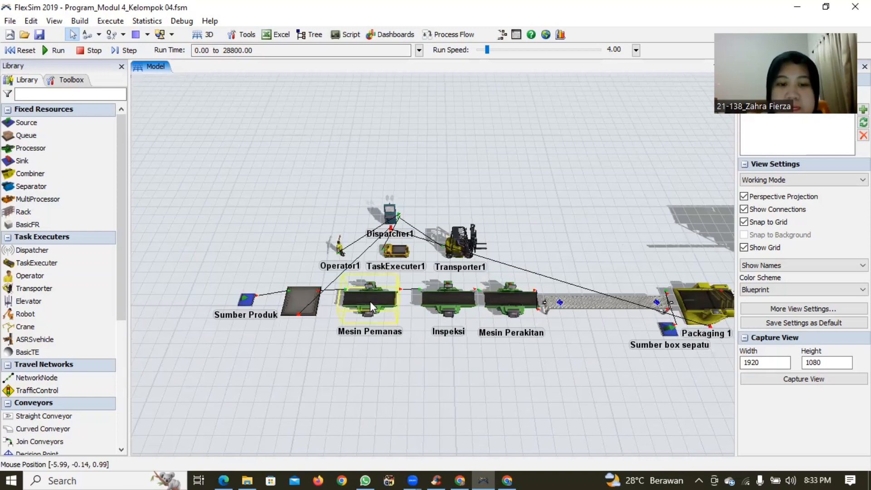
left_click(402, 327)
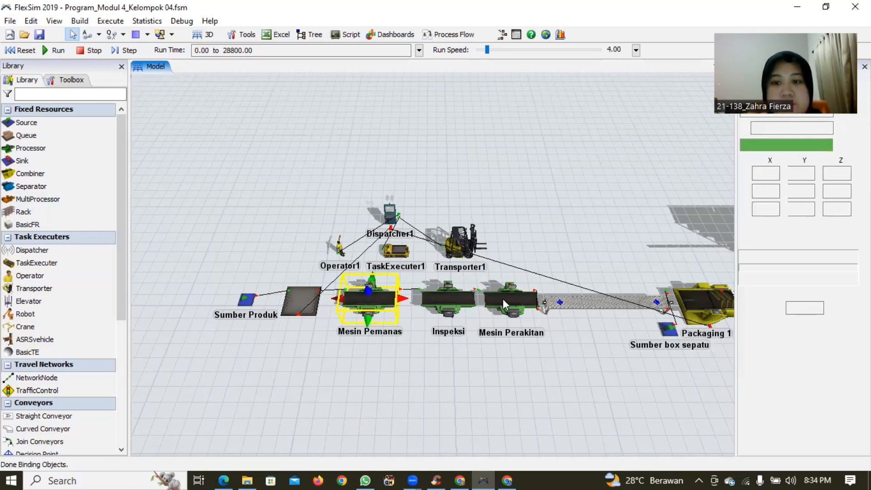
double_click(501, 298)
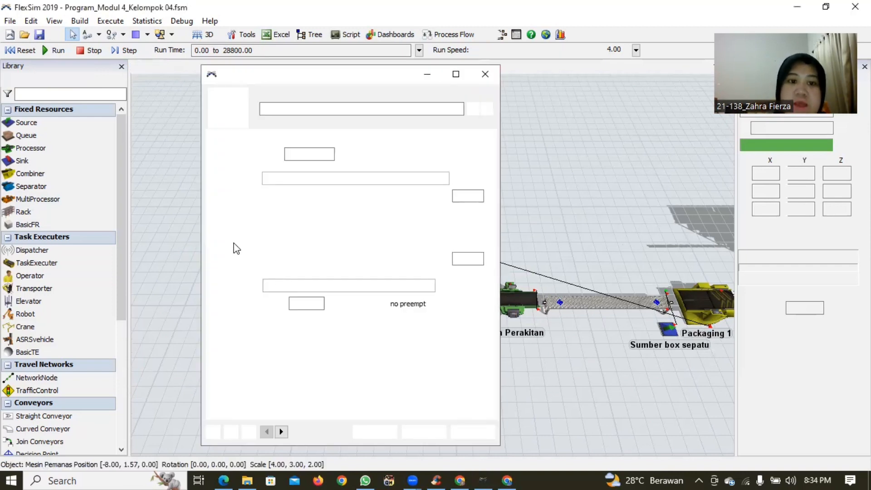
left_click(483, 75)
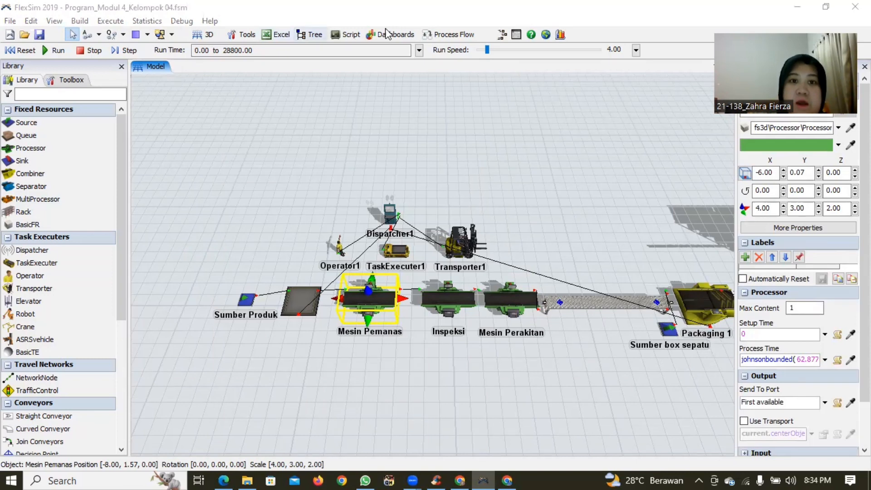
- Launch ExpertFit and create a project element named Msin Pemanas for fitting distributions to data
left_click(148, 21)
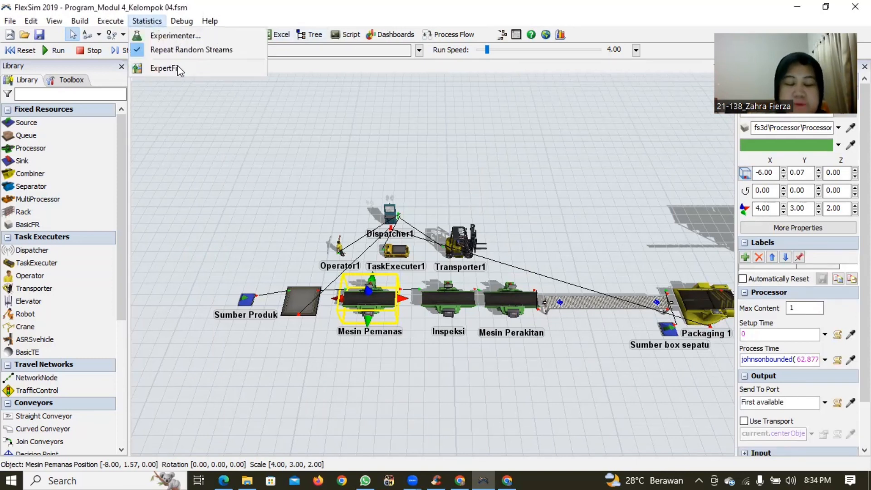
left_click(176, 67)
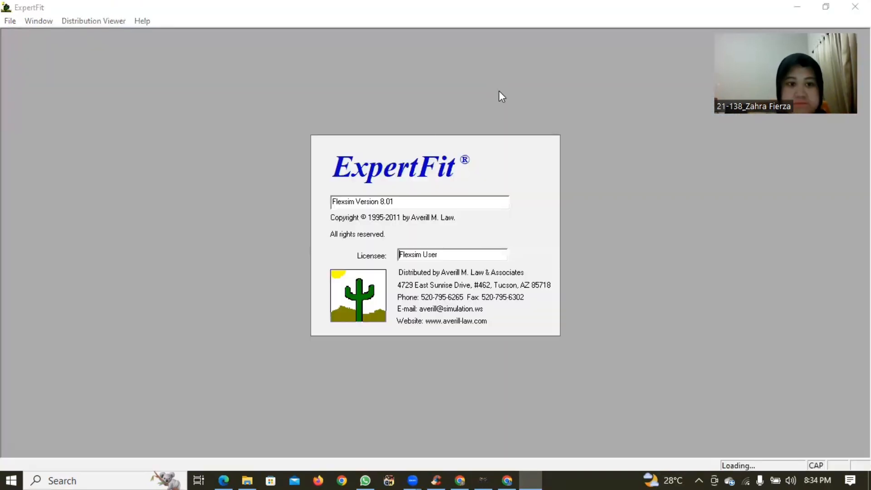
left_click(58, 227)
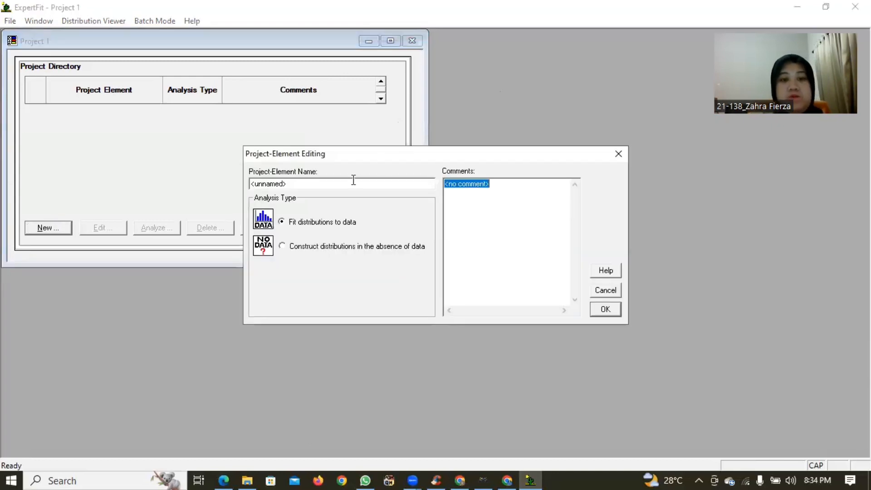
key("Tab")
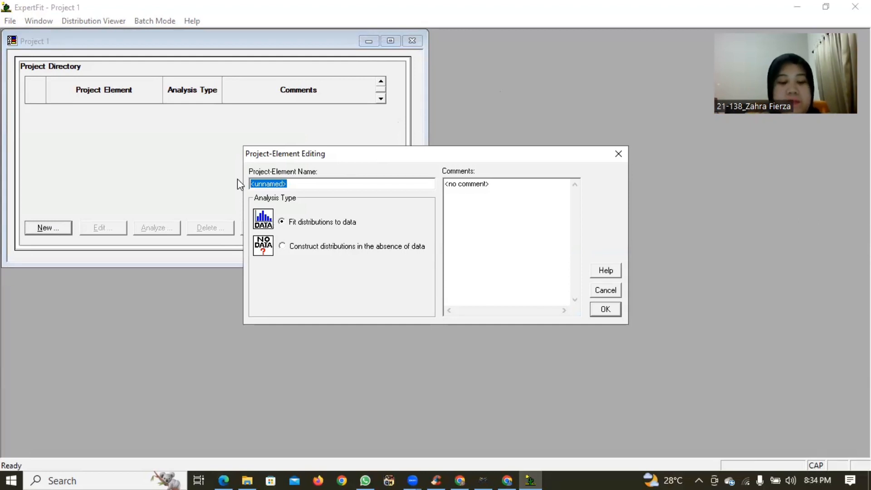
type("Msin")
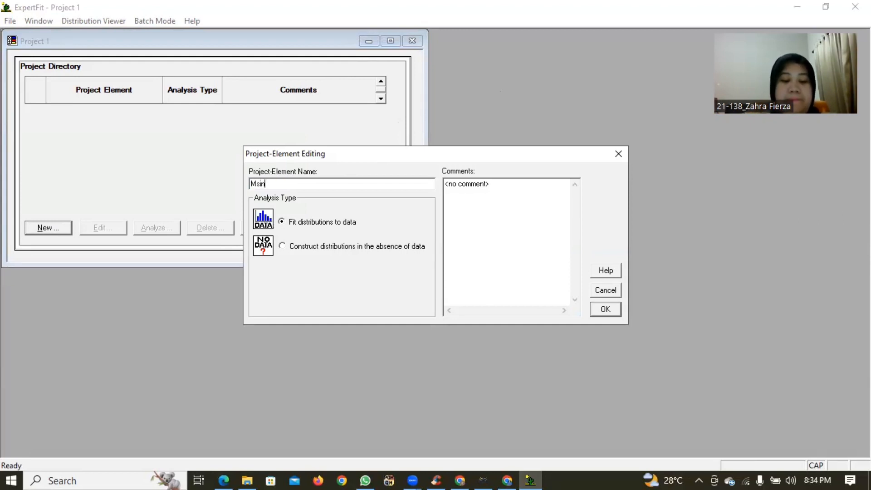
type(" Pemanas")
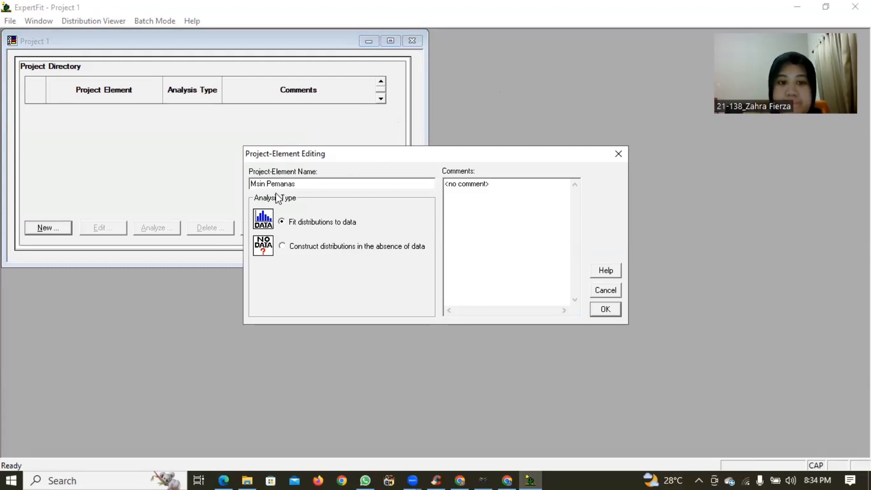
left_click(604, 310)
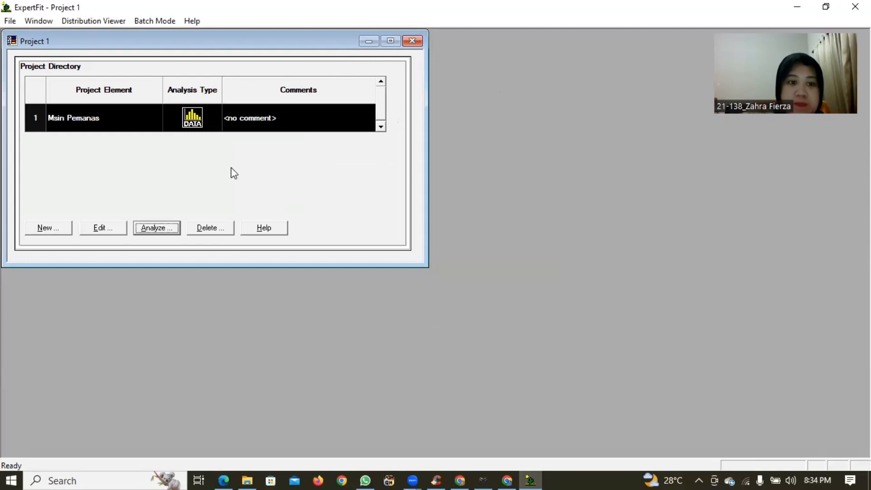
- Paste the 15 copied observations into the Msin Pemanas analysis as its data set, treat them as real valued, and close the summary
double_click(194, 117)
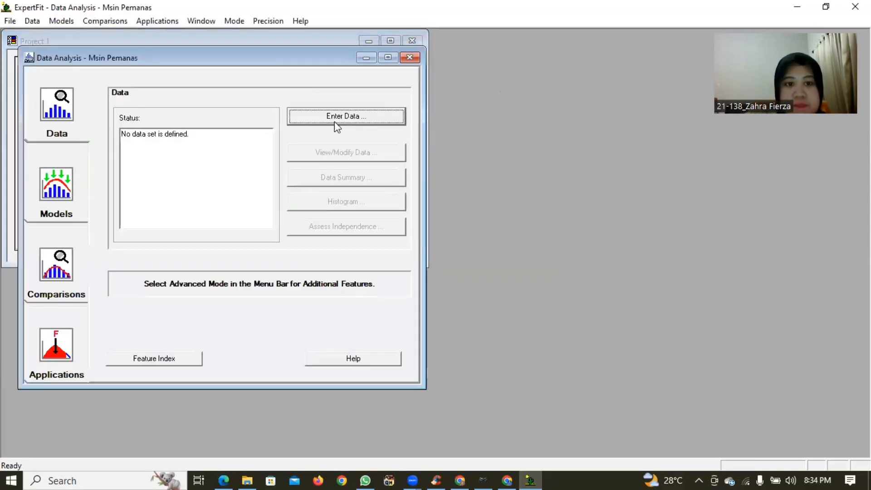
left_click(338, 116)
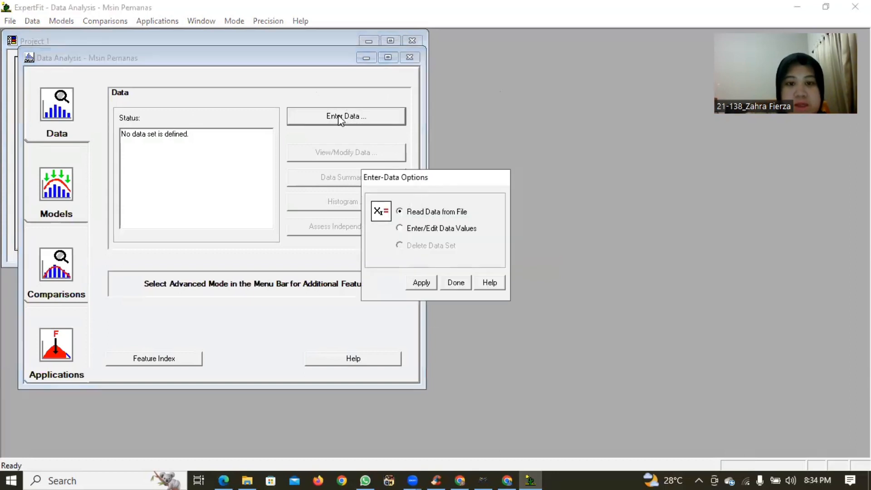
left_click(400, 228)
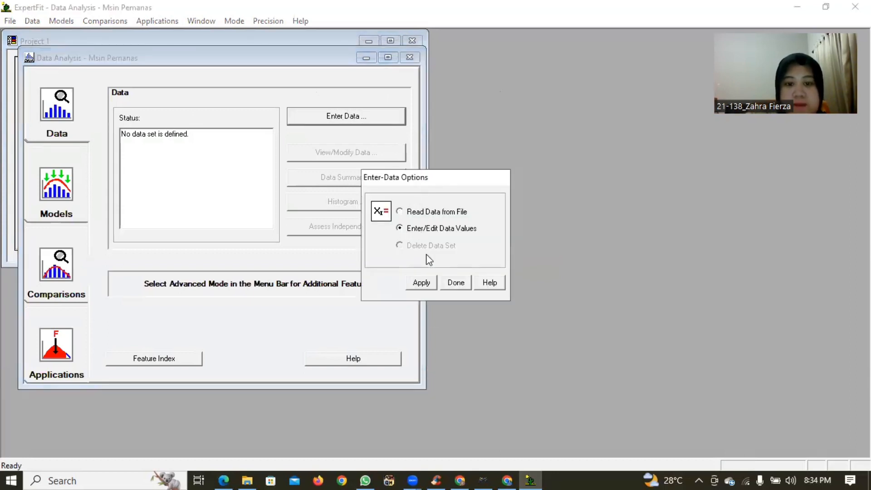
left_click(421, 282)
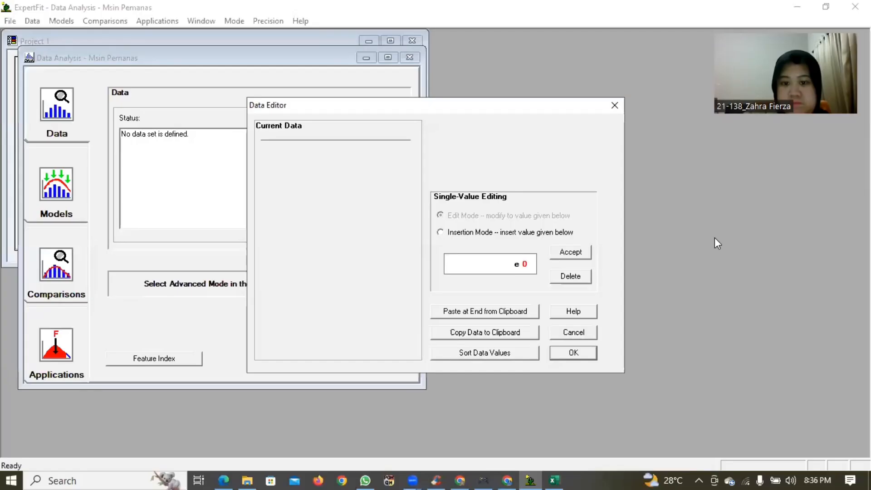
left_click(512, 312)
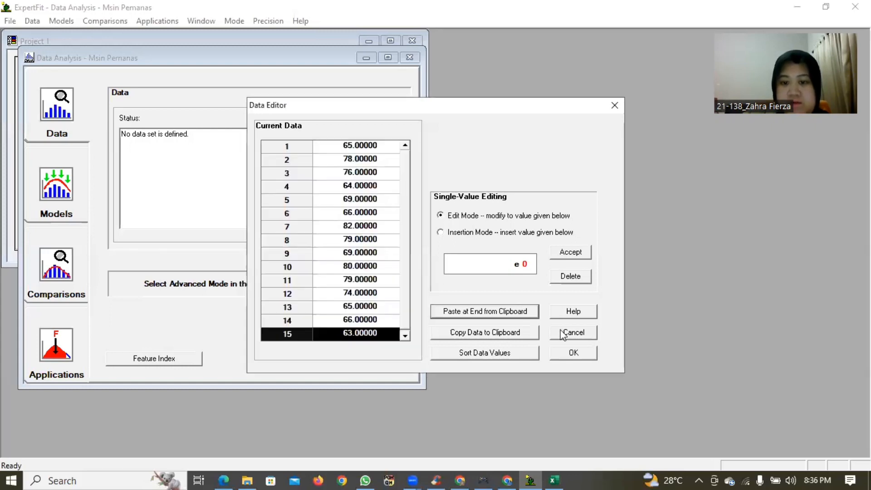
left_click(573, 352)
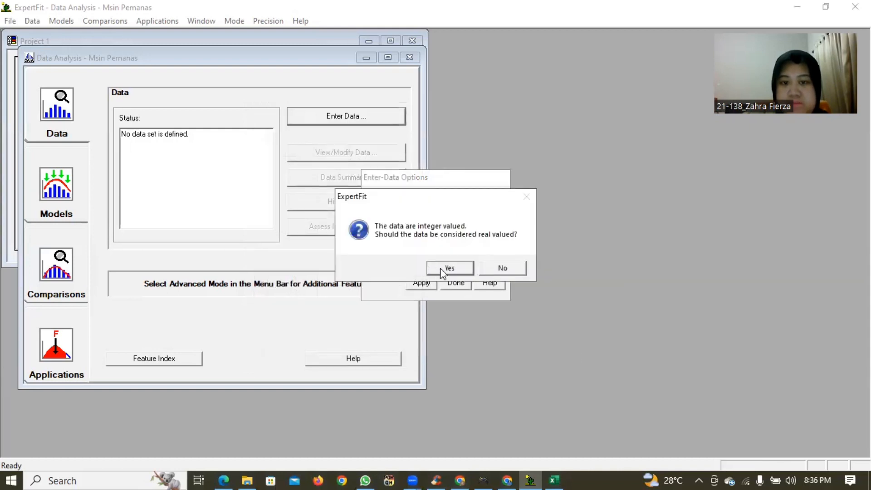
left_click(448, 269)
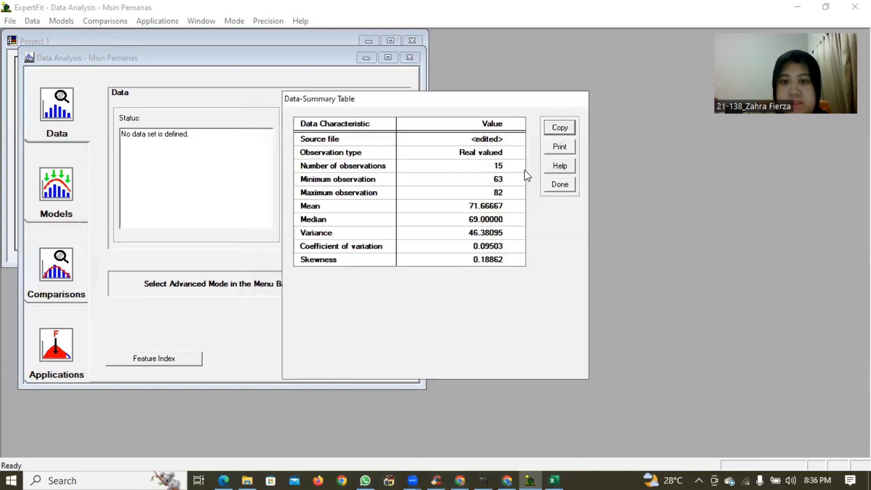
left_click(574, 186)
- Run automated model fitting on the Msin Pemanas data and review the candidate distributions and their evaluation
left_click(67, 194)
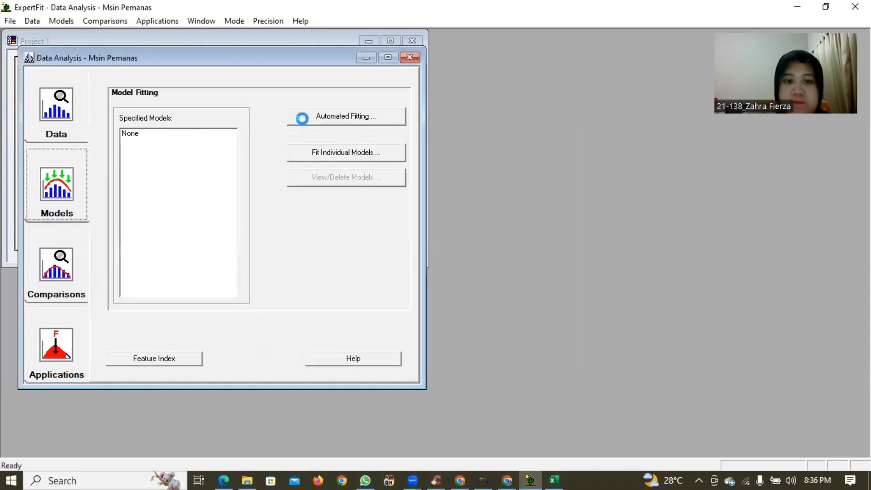
left_click(302, 119)
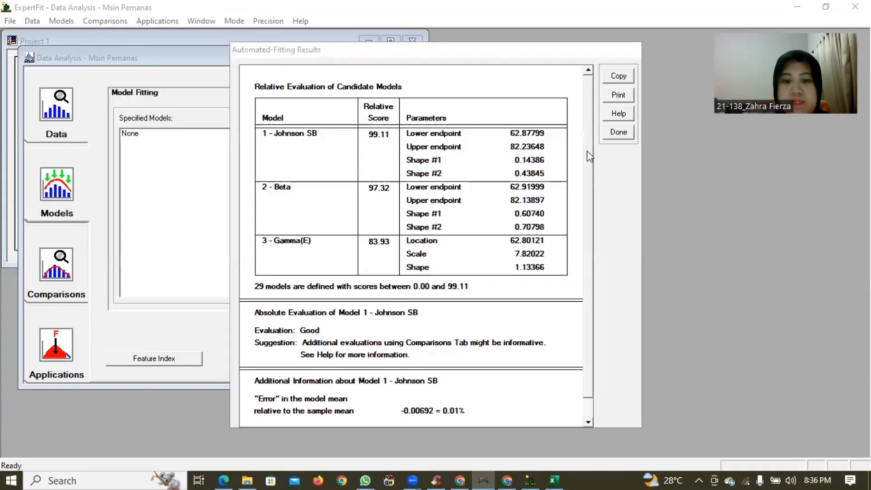
scroll(240, 313, "down", 1)
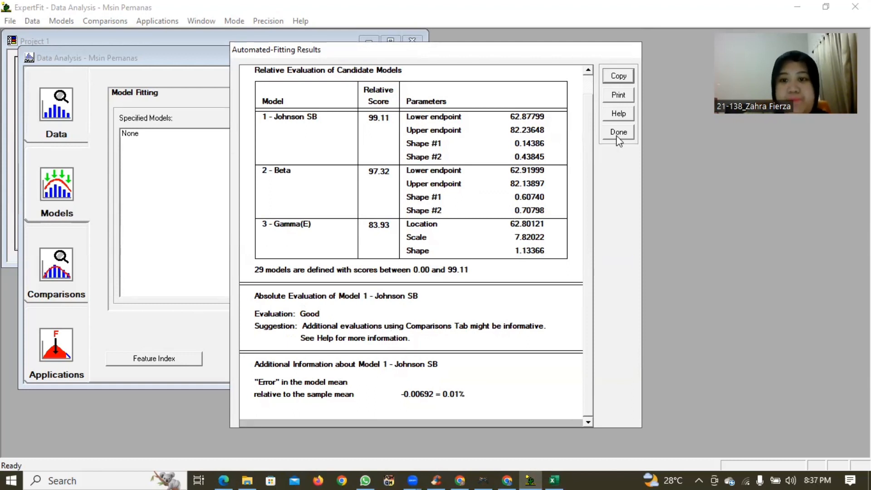
- Generate the Flexsim simulation representation of the fitted Johnson SB model
left_click(70, 363)
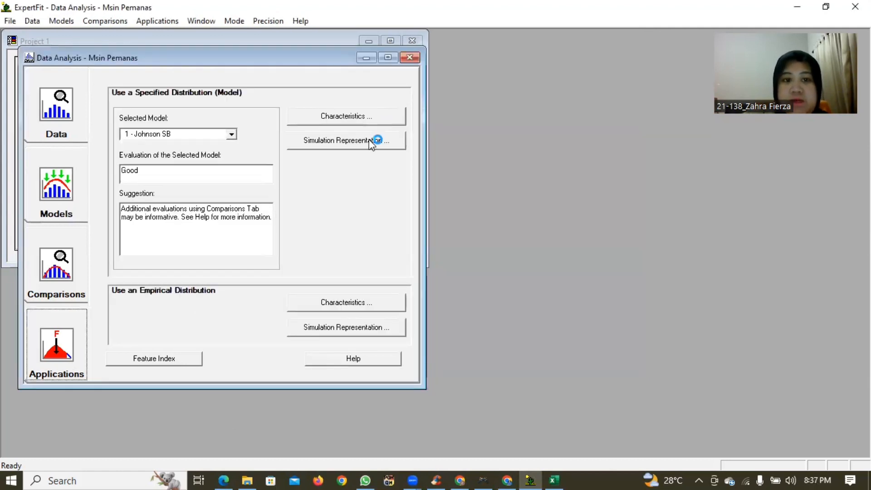
left_click(373, 141)
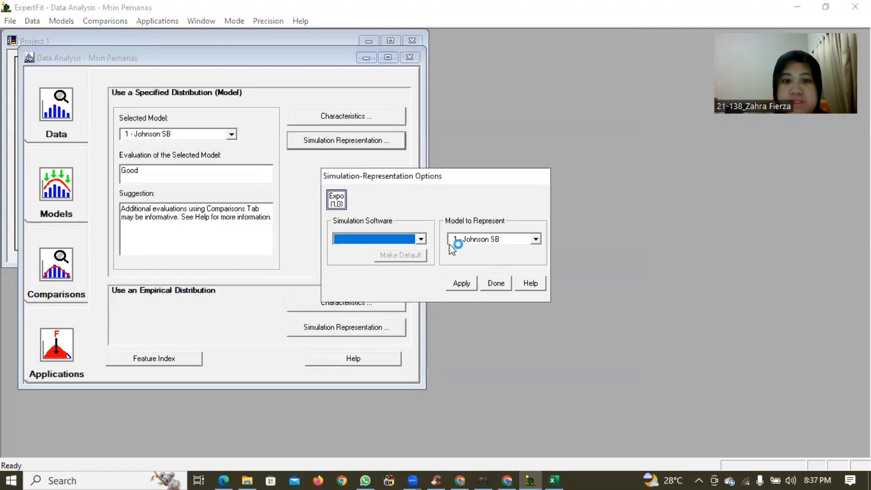
left_click(420, 239)
left_click(414, 251)
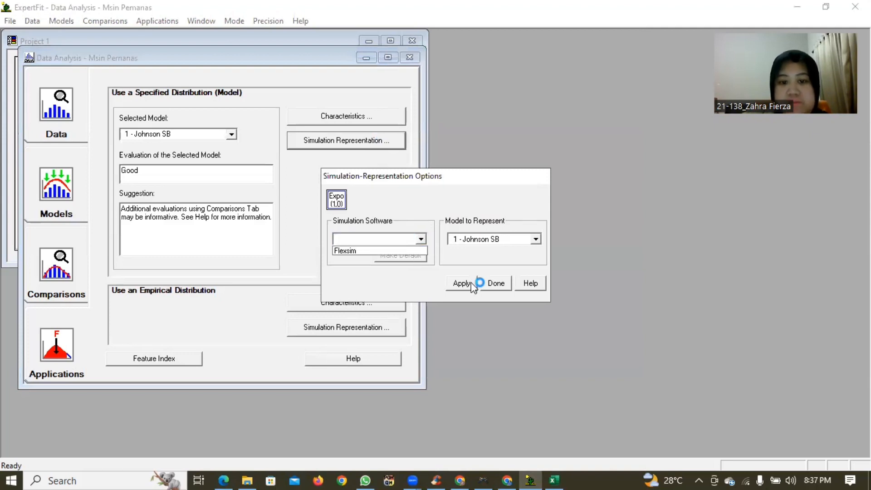
left_click(461, 283)
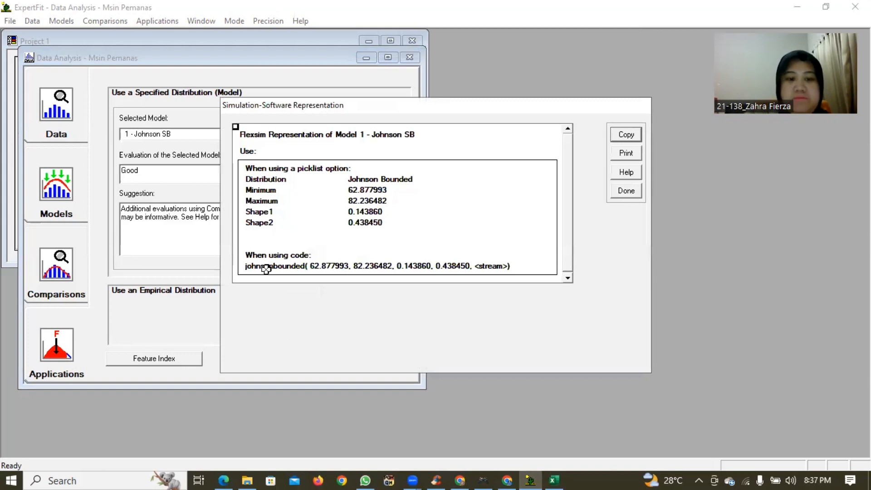
- Copy the start of the johnsonbounded code expression as a selected portion with tab delimiters, and close the representation
left_click(267, 269)
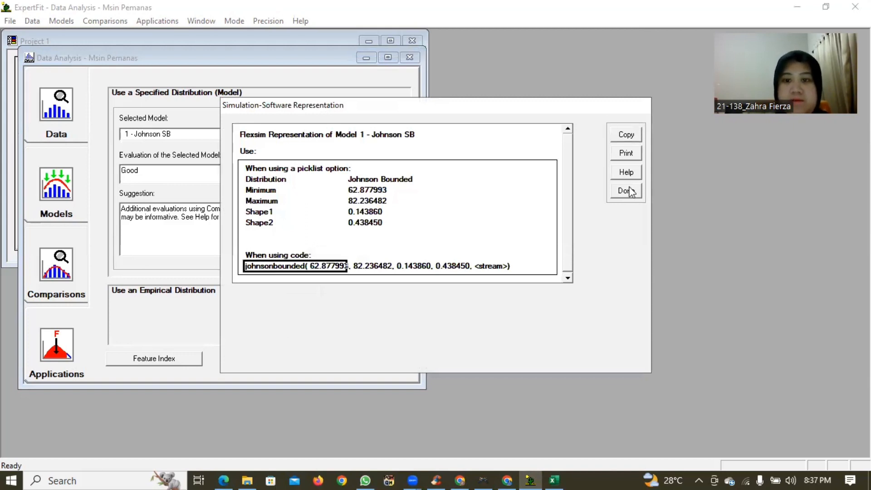
left_click(626, 135)
left_click(483, 258)
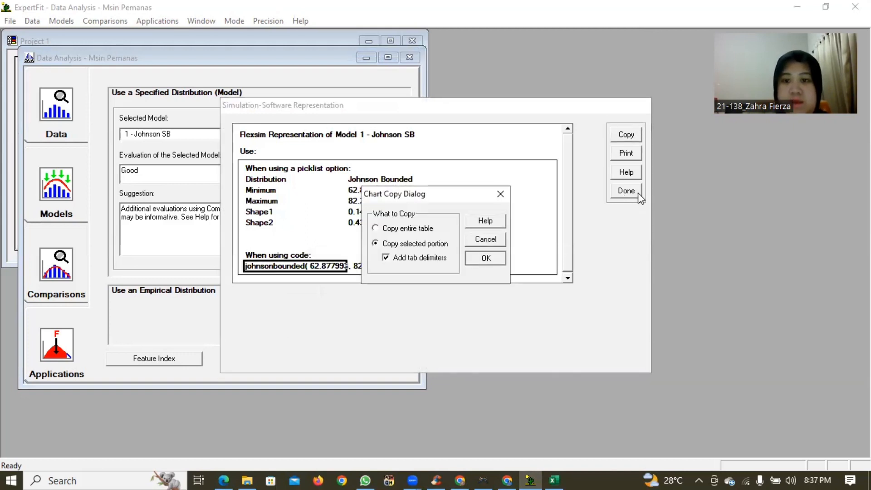
left_click(633, 191)
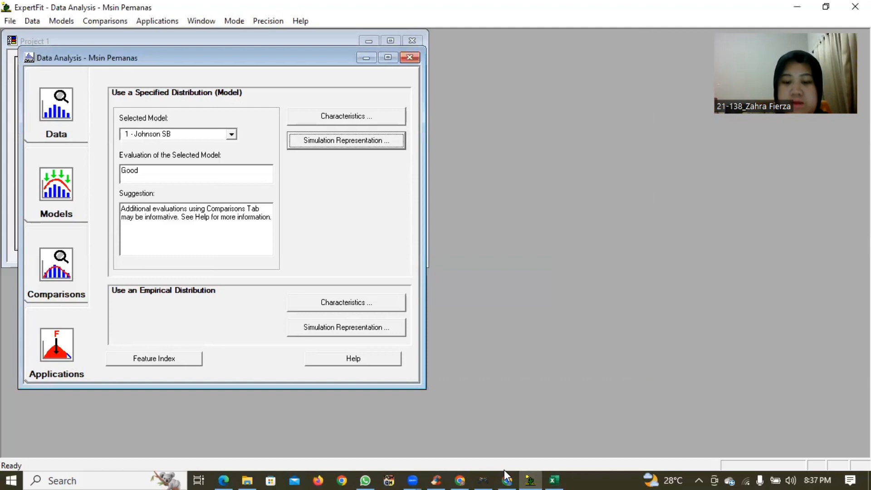
- Switch back to FlexSim and open the Mesin Pemanas processor's properties
left_click(353, 305)
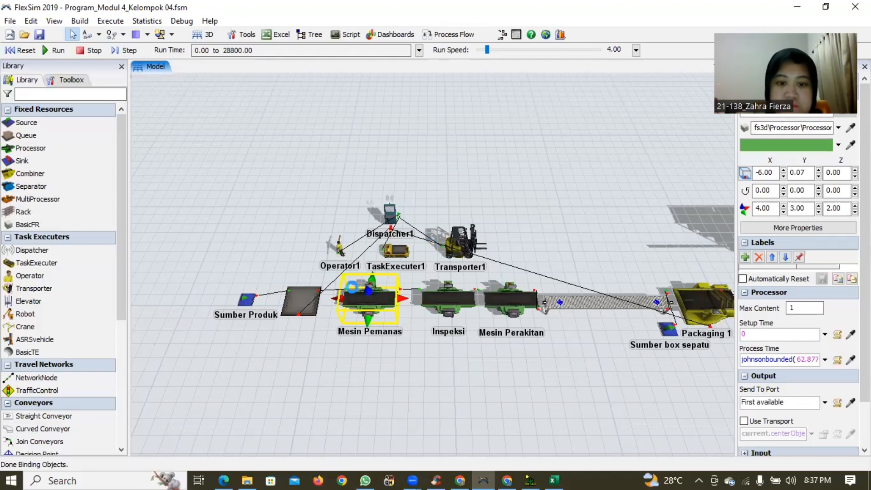
double_click(352, 288)
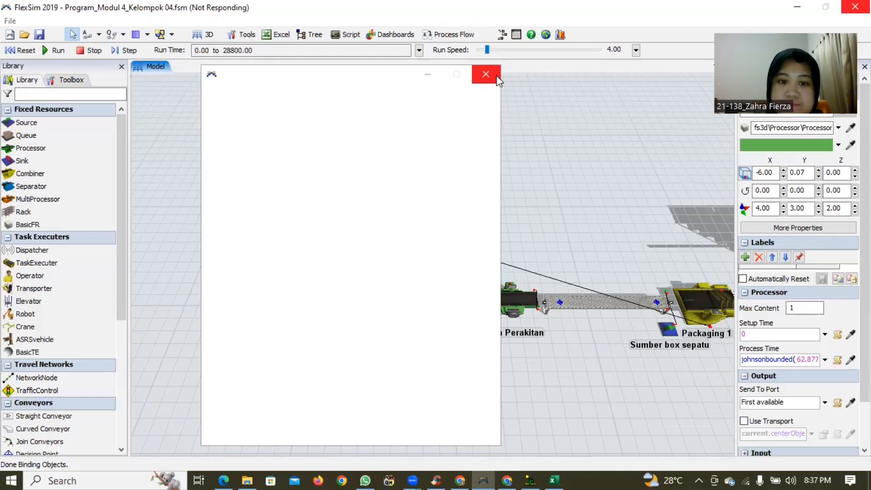
left_click(496, 75)
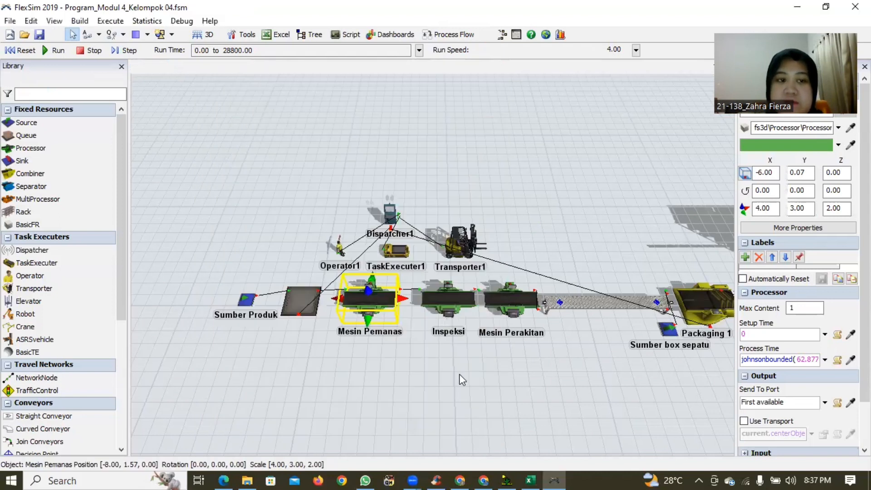
- Open the Packaging 1 combiner's properties and minimize the Mesin Pemanas properties window
left_click_drag(380, 360, 352, 358)
left_click_drag(594, 350, 525, 361)
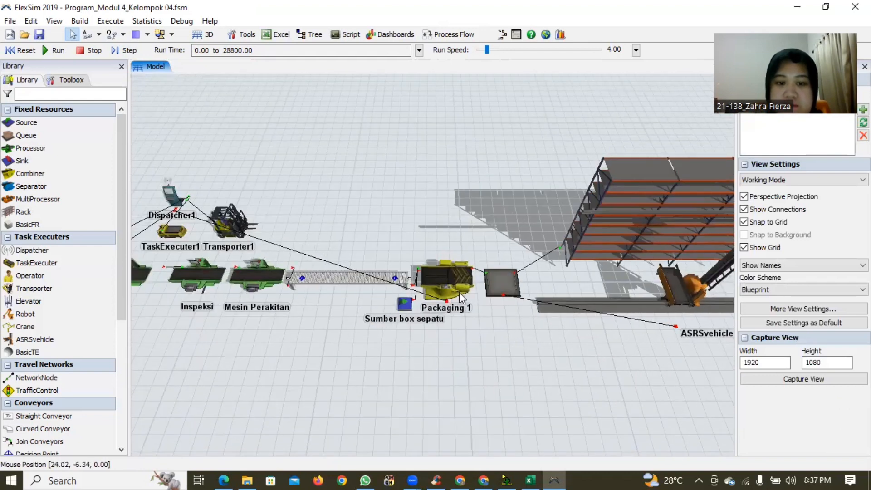
left_click(460, 294)
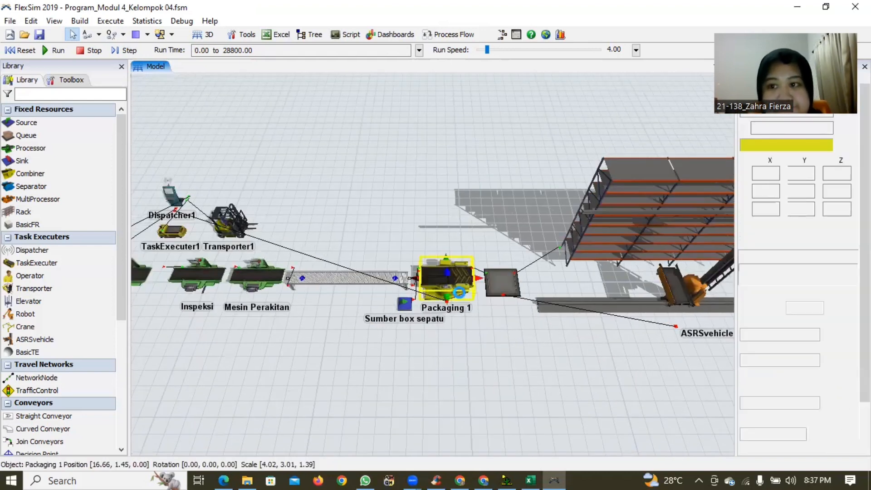
double_click(459, 292)
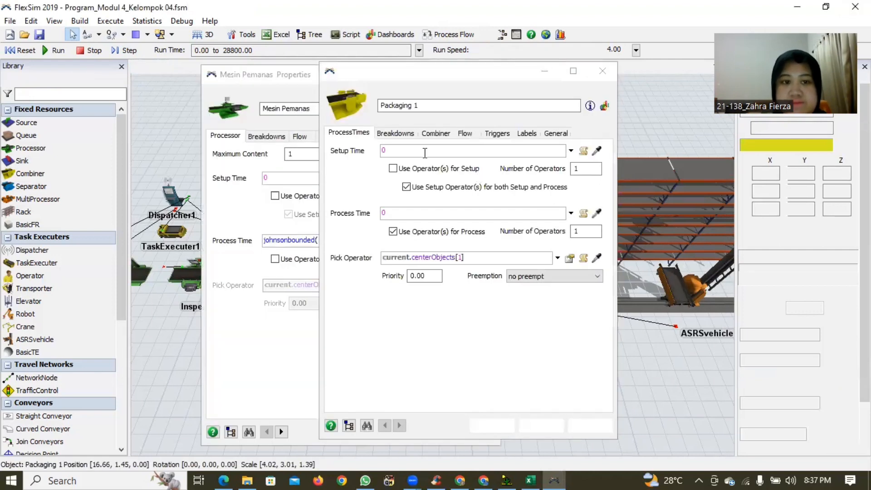
left_click(304, 88)
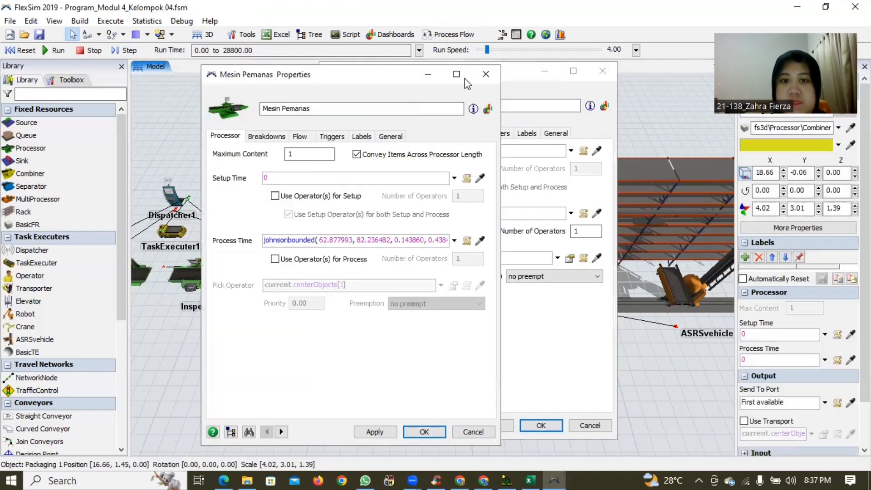
left_click(436, 78)
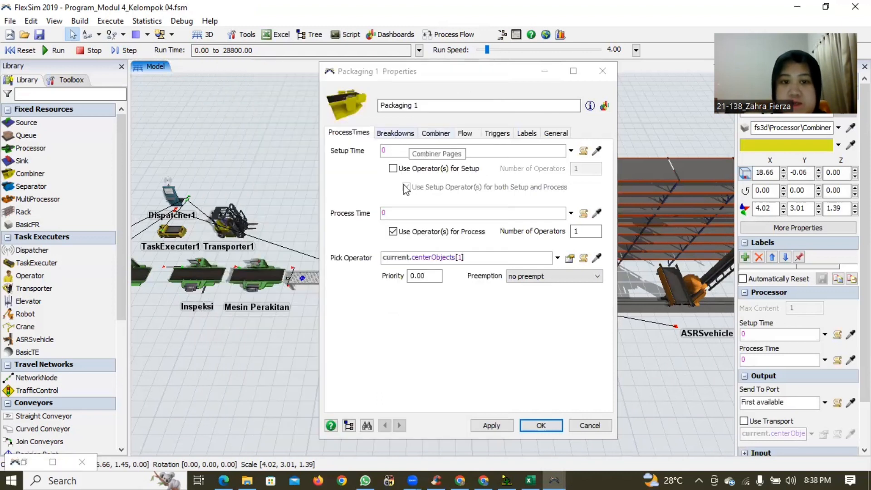
- Examine Packaging 1's combine mode, components list, and output and input flow settings
left_click(424, 134)
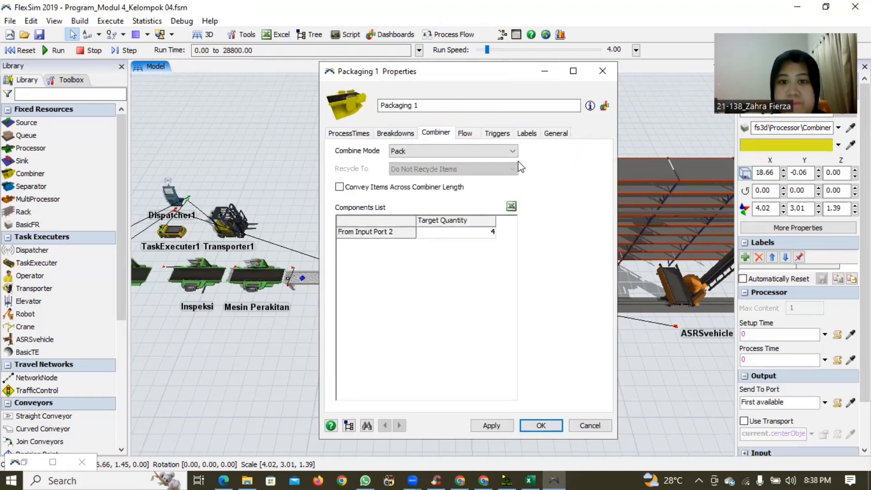
left_click(467, 135)
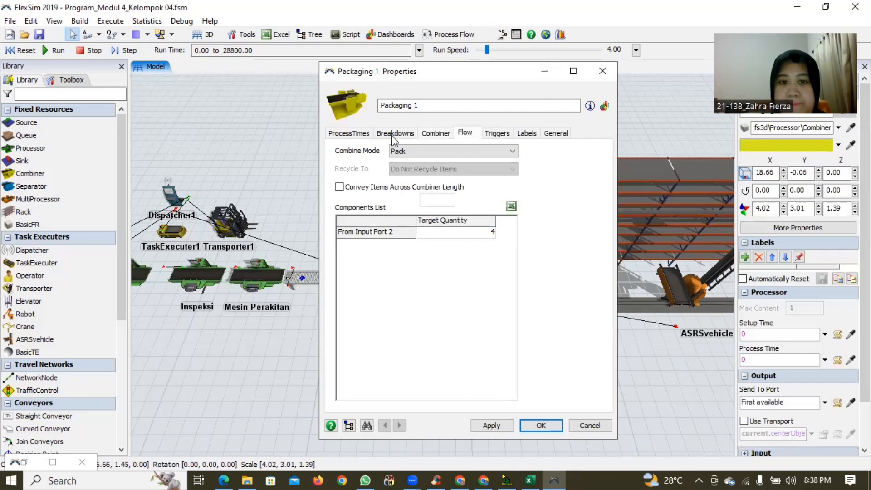
left_click(602, 71)
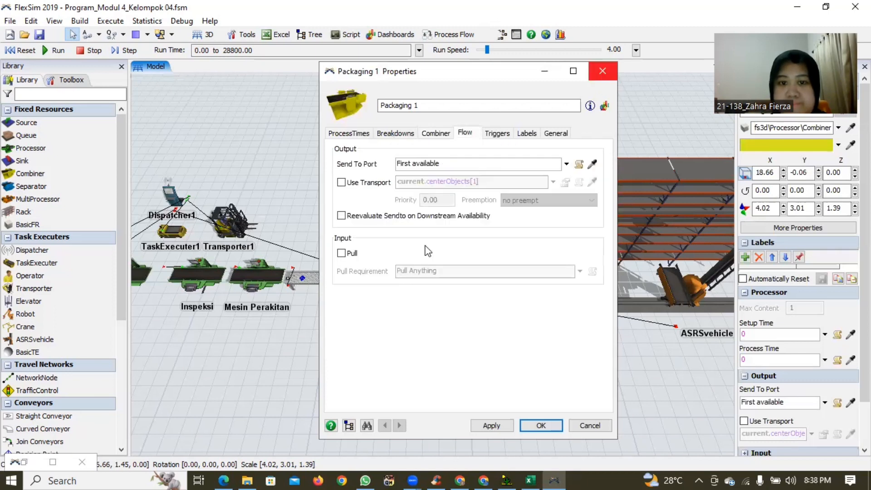
- Examine the production line from the Sumber Produk source through Packaging 1 to Rack1
left_click_drag(315, 345, 668, 313)
left_click_drag(326, 268, 346, 262)
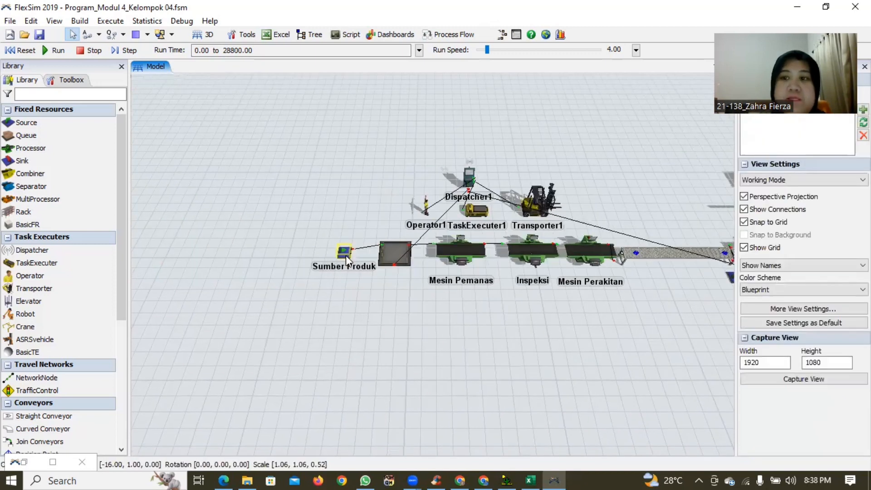
left_click(346, 255)
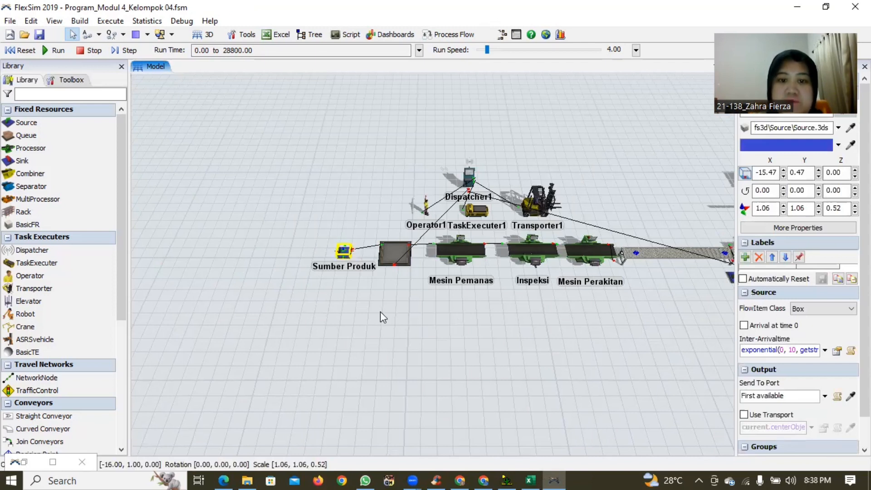
left_click_drag(422, 318, 233, 300)
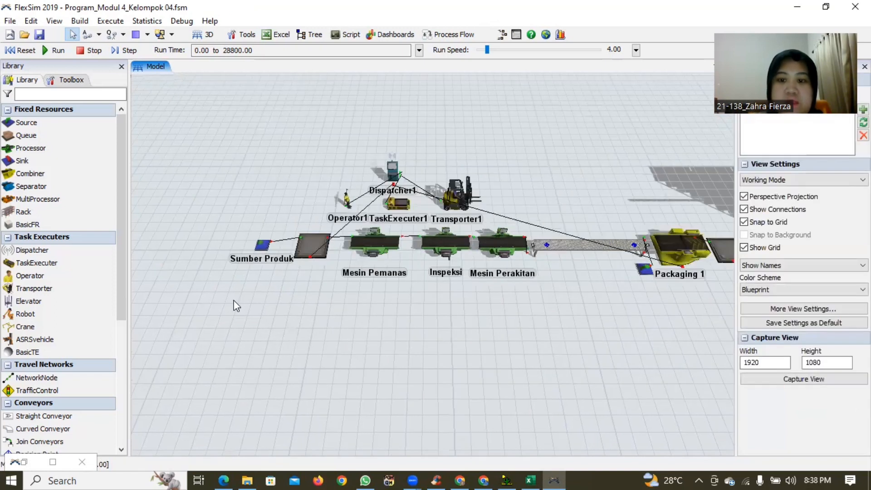
left_click_drag(379, 329, 200, 330)
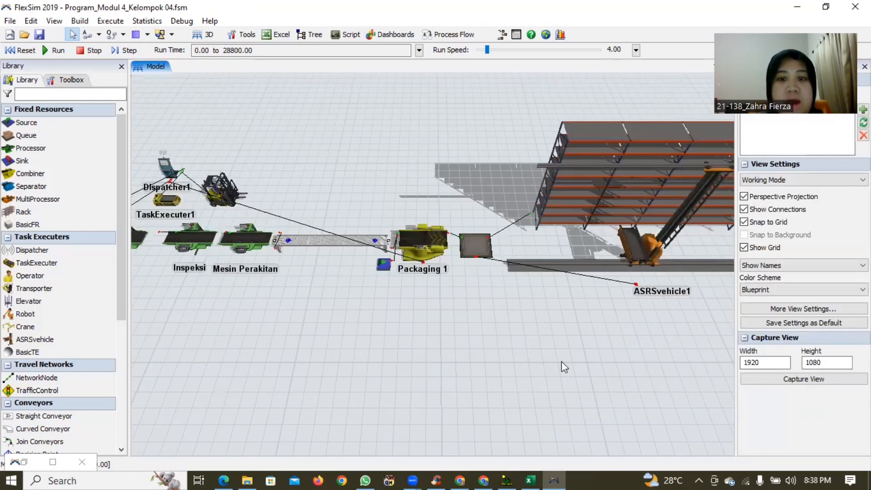
left_click_drag(561, 361, 323, 346)
left_click_drag(560, 348, 388, 348)
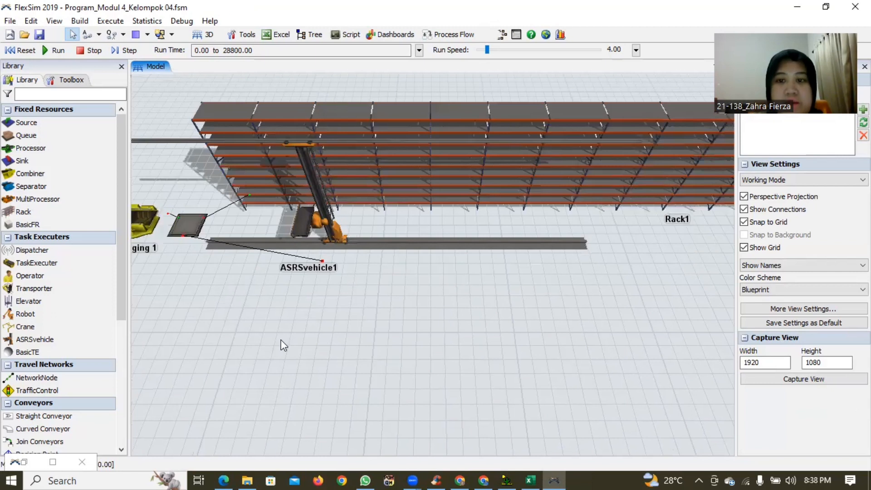
left_click_drag(281, 340, 150, 336)
left_click_drag(345, 335, 638, 391)
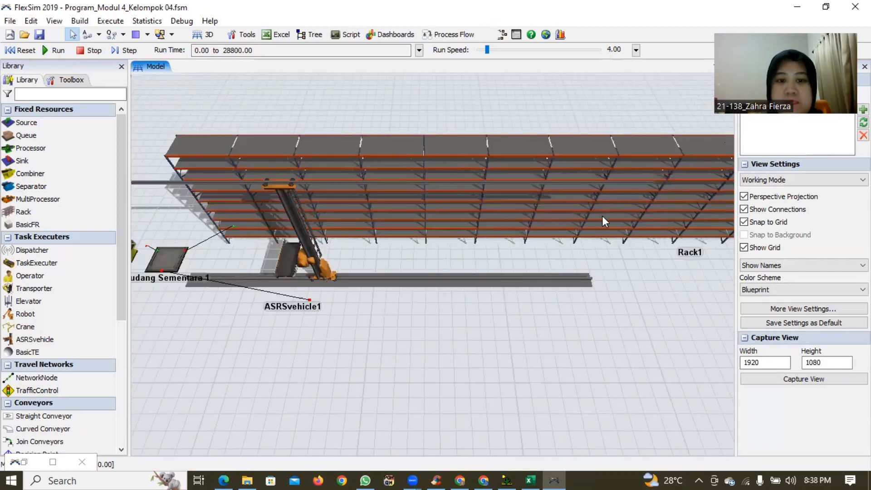
left_click(602, 217)
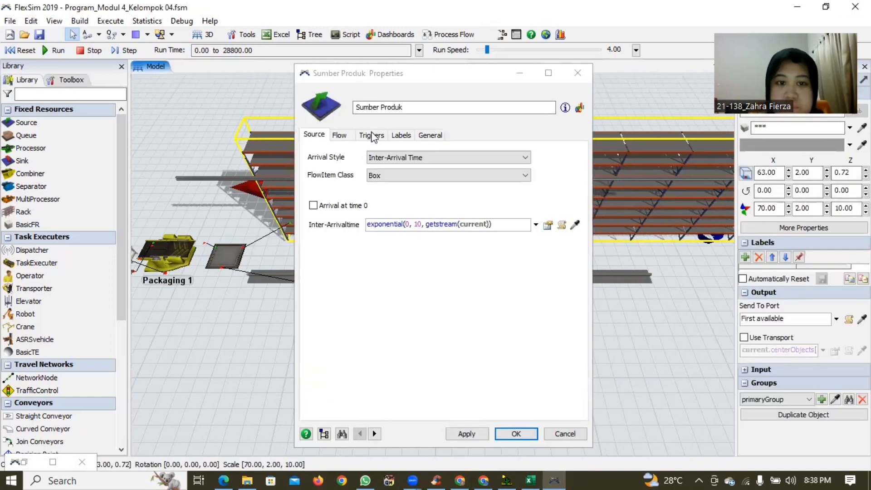
- Examine Sumber Produk's flow, trigger and label settings
left_click(349, 136)
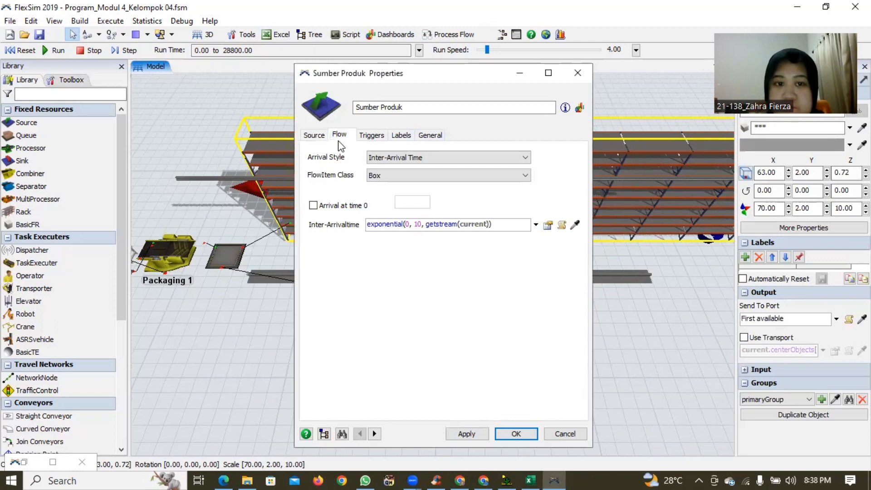
left_click(382, 136)
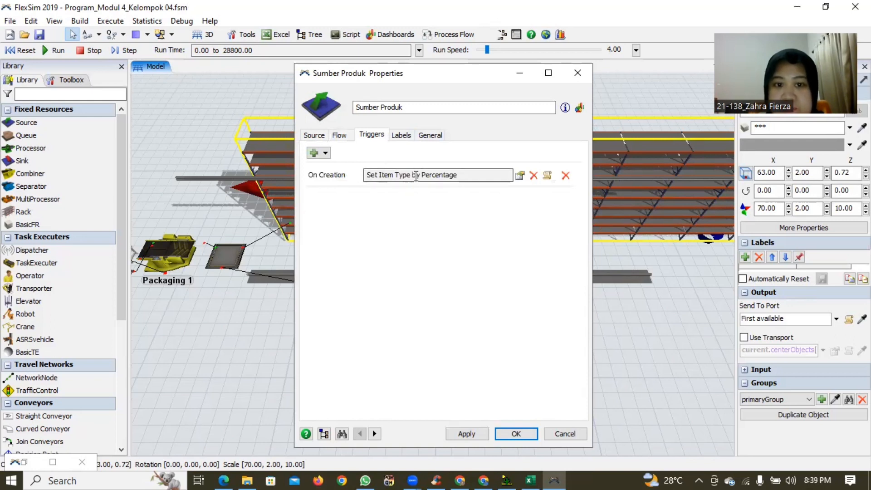
left_click(402, 138)
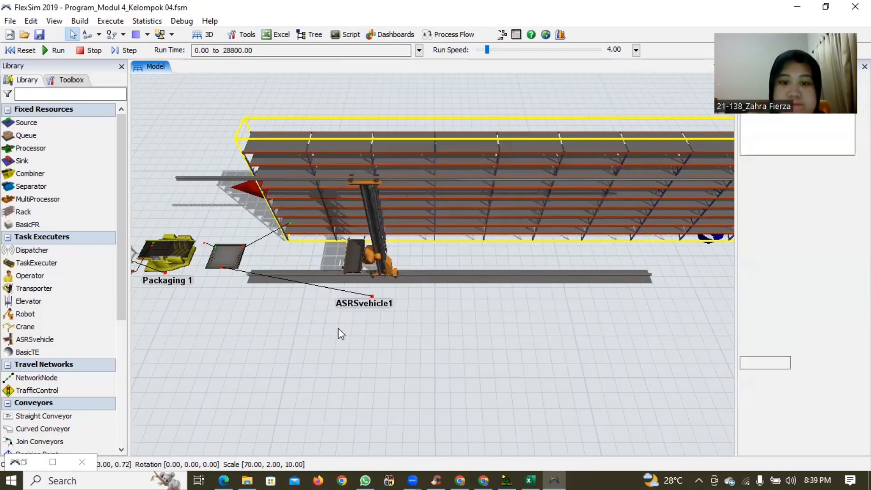
- Run the simulation of the production line and raise the run speed to Max
left_click_drag(338, 328, 648, 316)
left_click_drag(518, 320, 552, 328)
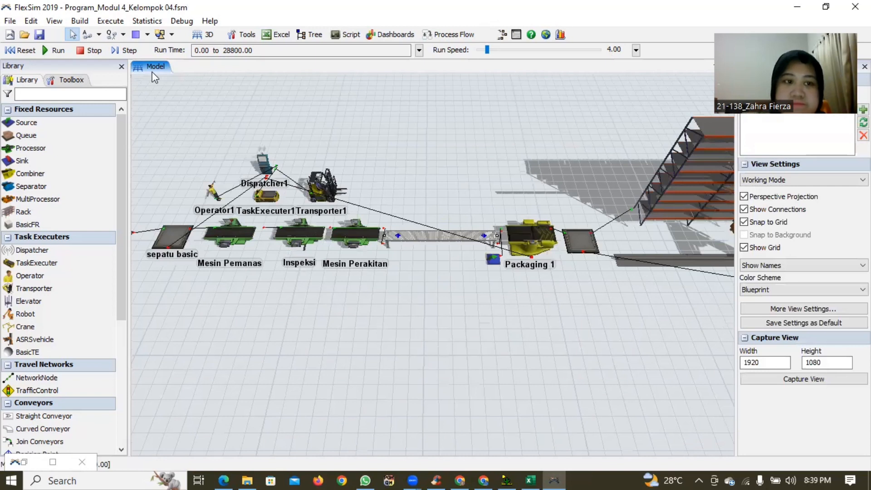
left_click(58, 51)
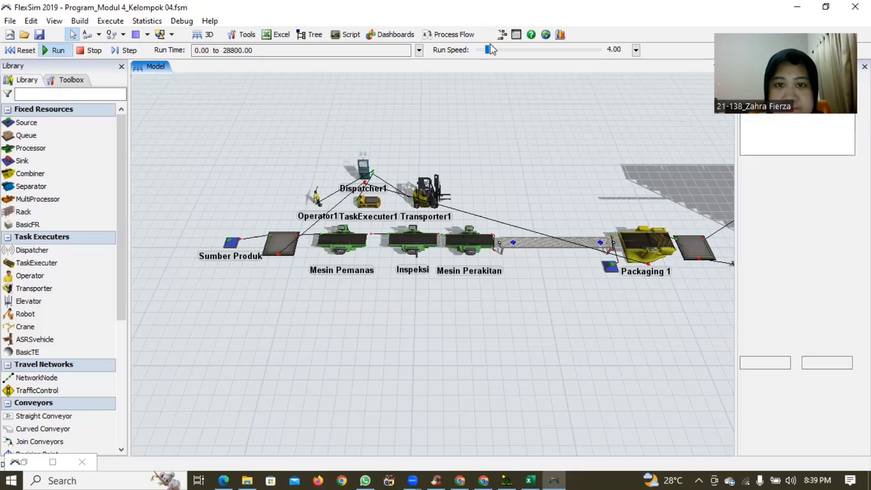
left_click(508, 50)
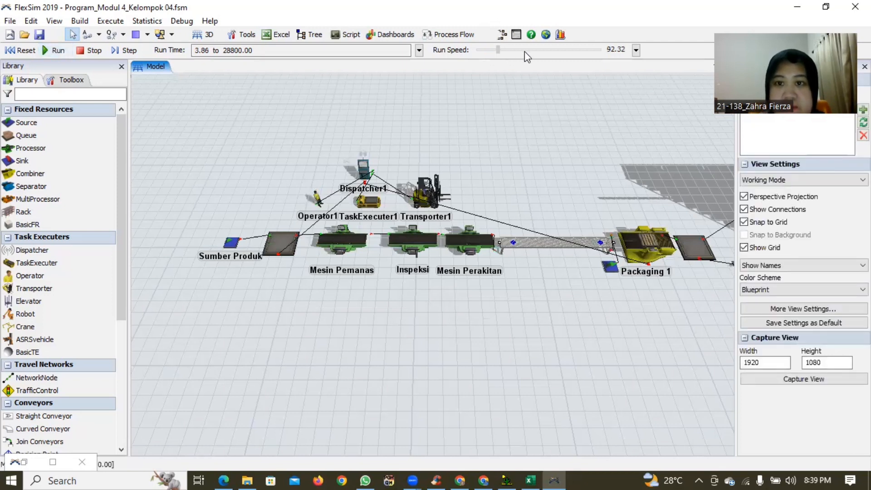
left_click(572, 49)
left_click(597, 50)
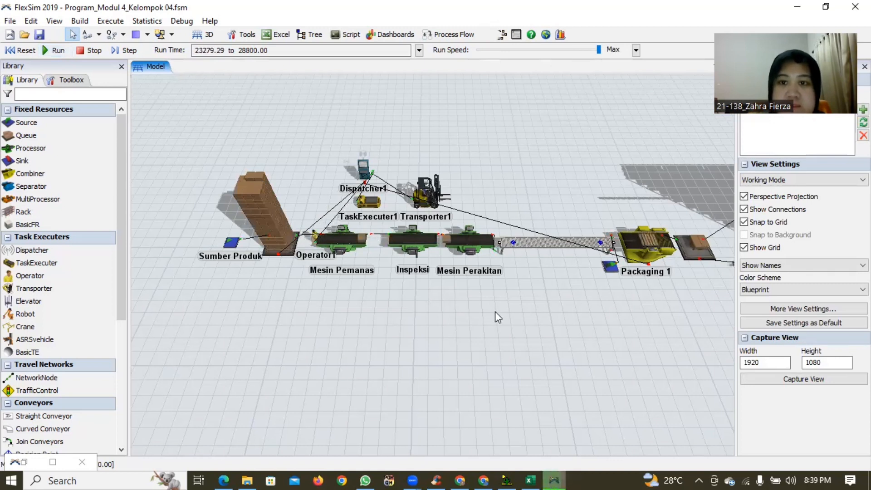
- Examine the boxes stored in Rack1 and select the rack to read its content statistics
left_click_drag(494, 311, 291, 306)
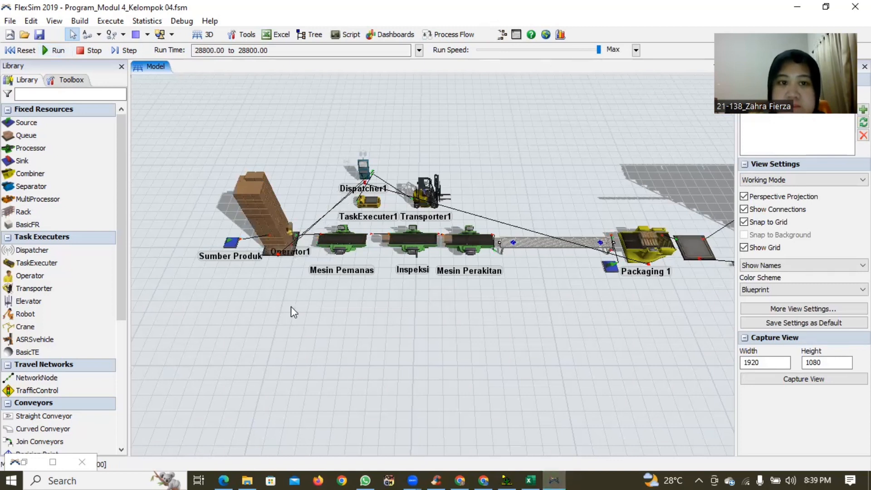
left_click_drag(489, 332, 232, 340)
left_click_drag(447, 350, 156, 347)
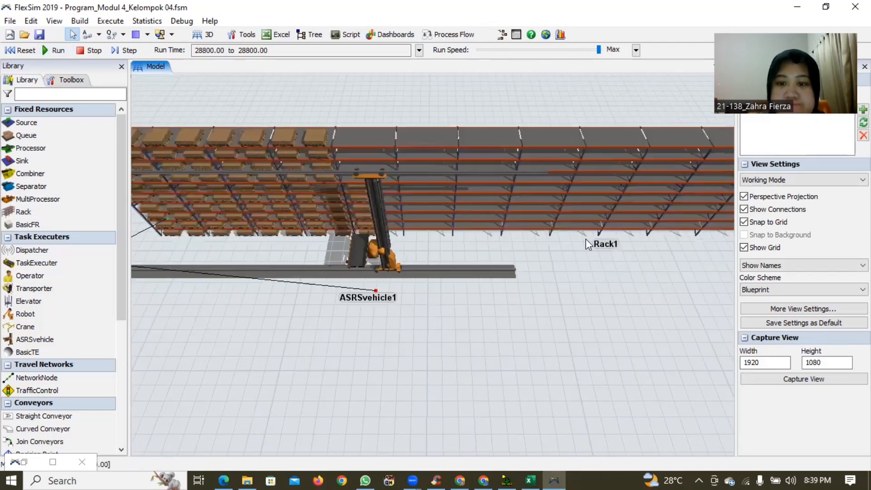
left_click_drag(585, 238, 577, 239)
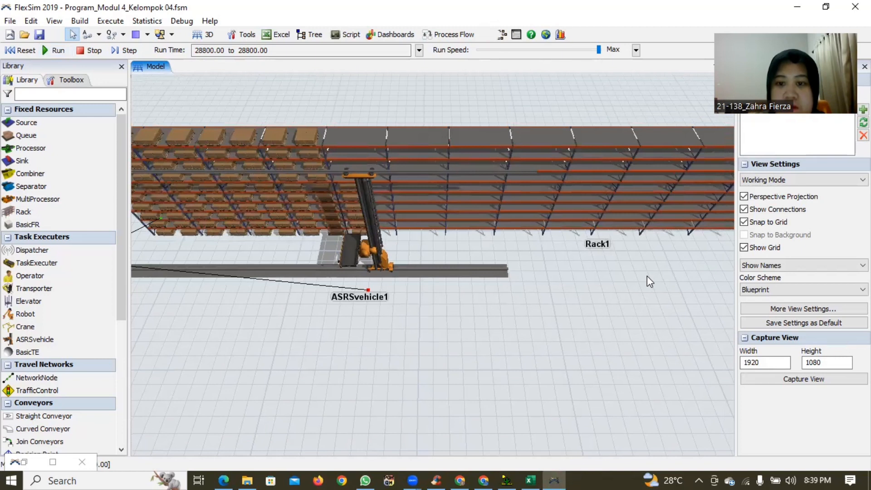
scroll(646, 275, "up", 2)
scroll(646, 276, "up", 2)
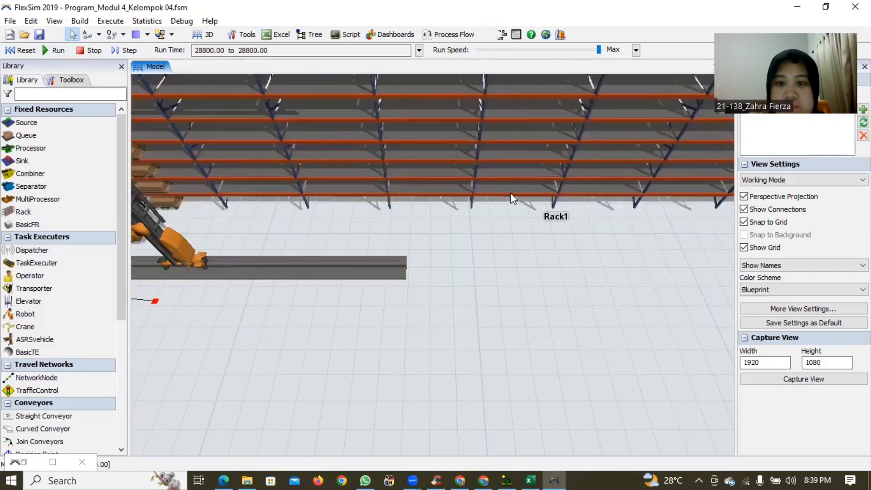
scroll(510, 192, "up", 1)
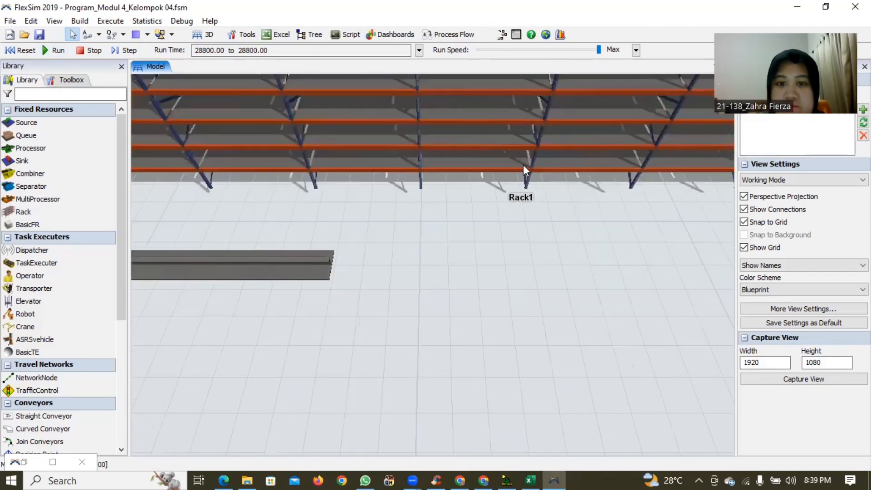
scroll(524, 167, "up", 1)
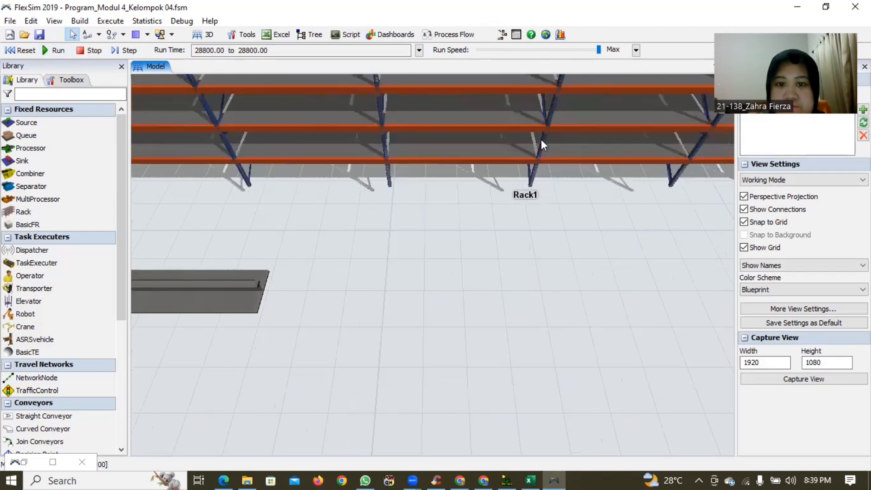
left_click(527, 178)
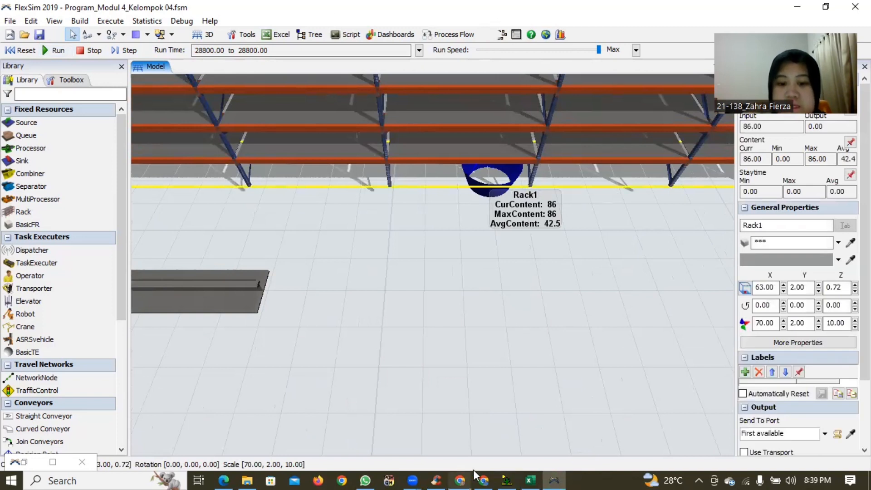
- Add a new dashboard beside the model view
mouse_move(474, 475)
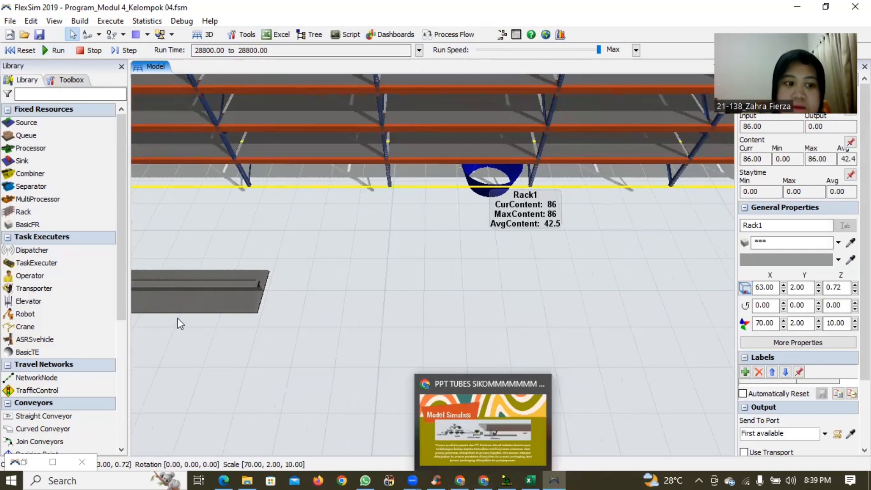
scroll(124, 302, "down", 1)
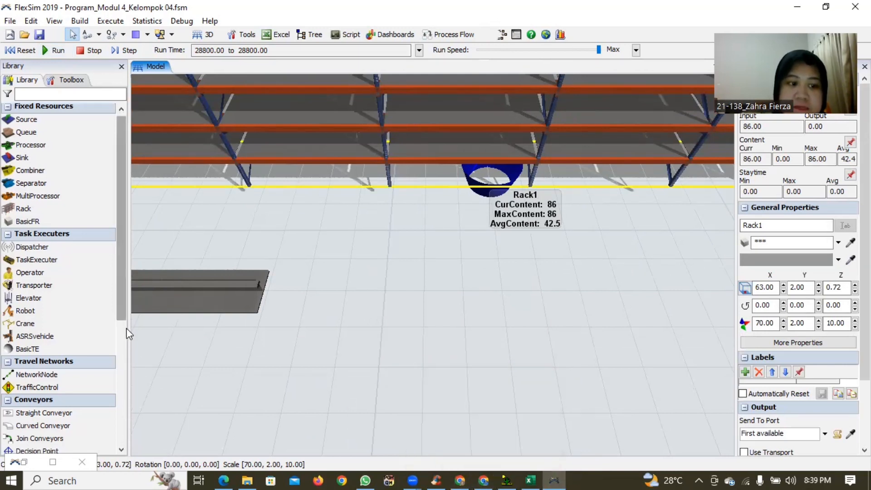
scroll(126, 328, "down", 3)
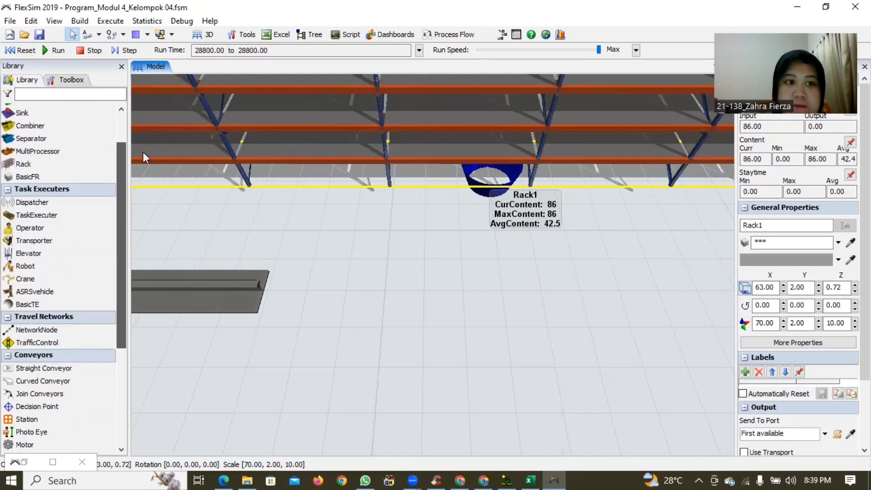
scroll(143, 151, "up", 3)
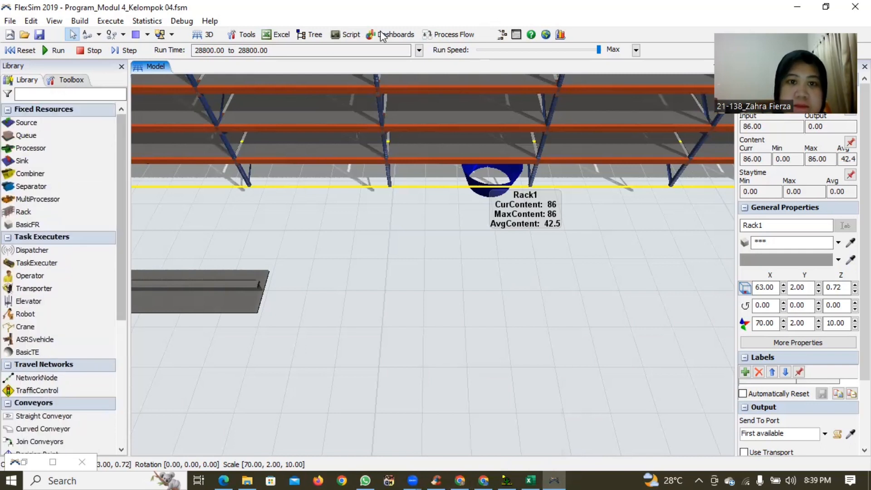
left_click(391, 35)
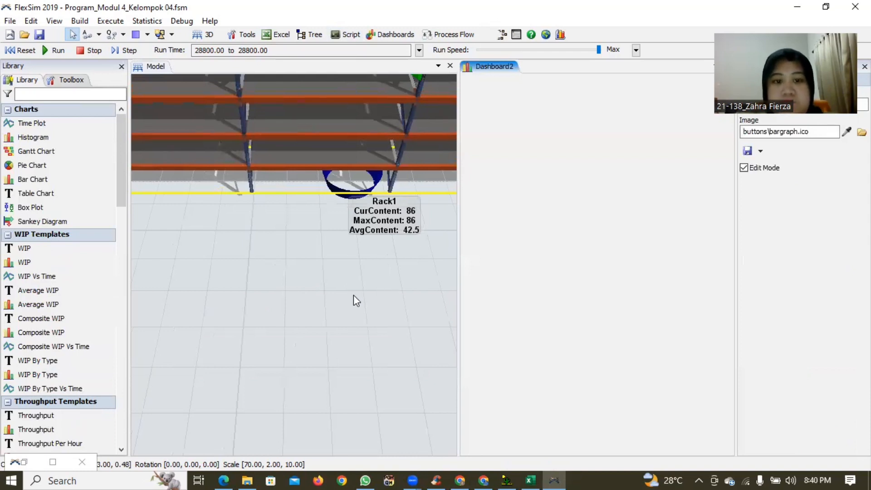
left_click(361, 312)
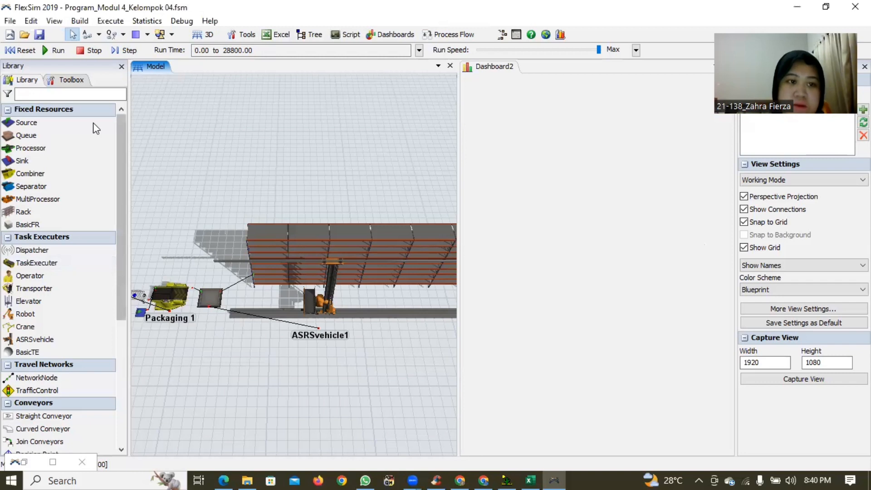
scroll(93, 119, "down", 2)
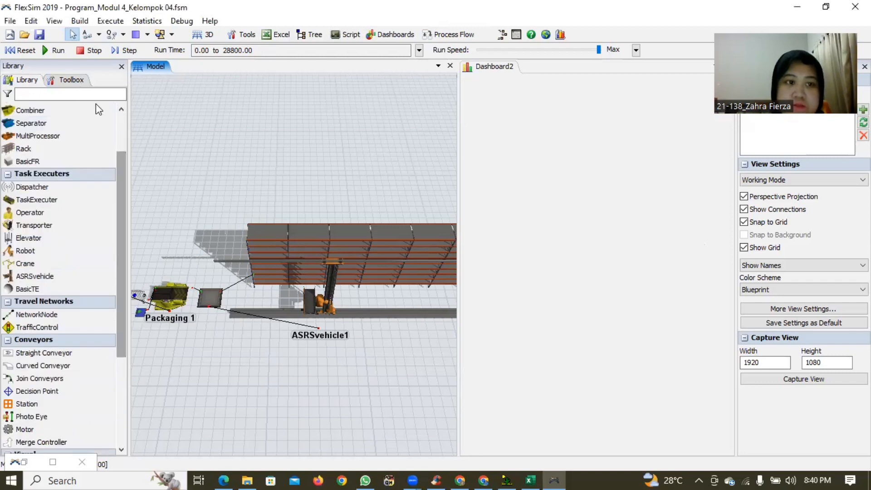
left_click(78, 84)
left_click(27, 83)
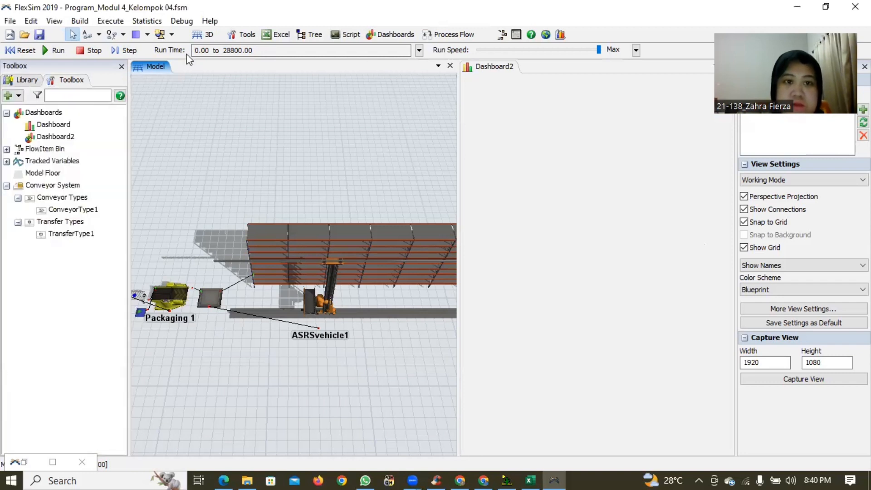
left_click(243, 36)
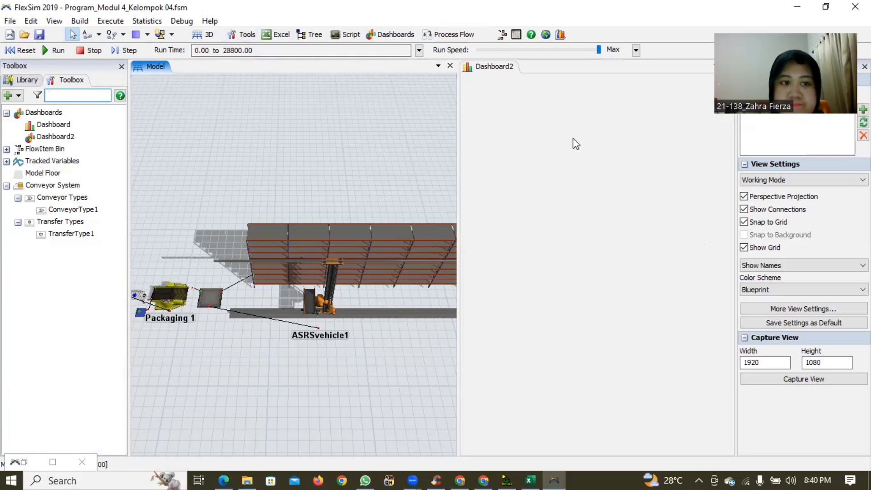
- Add an Average WIP text table to Dashboard2 covering the Sources, Processors, Queues, Combiners and Racks groups, placed near the dashboard's upper edge
left_click(584, 150)
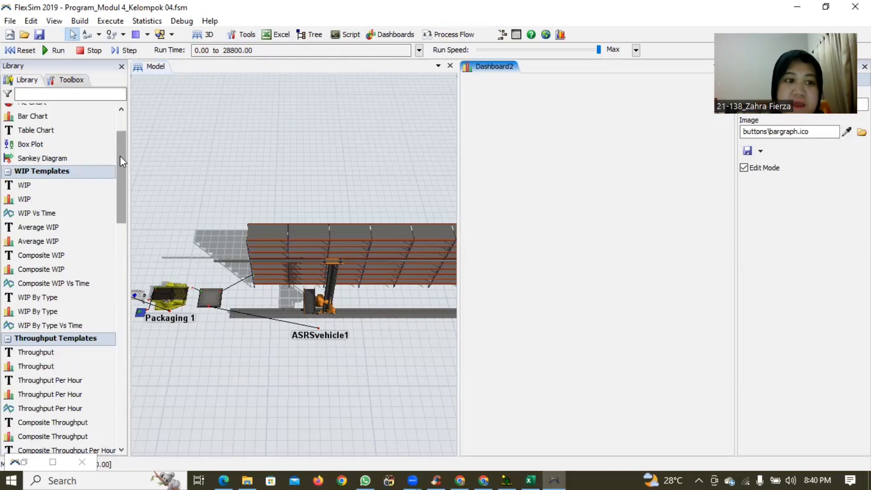
scroll(89, 235, "down", 1)
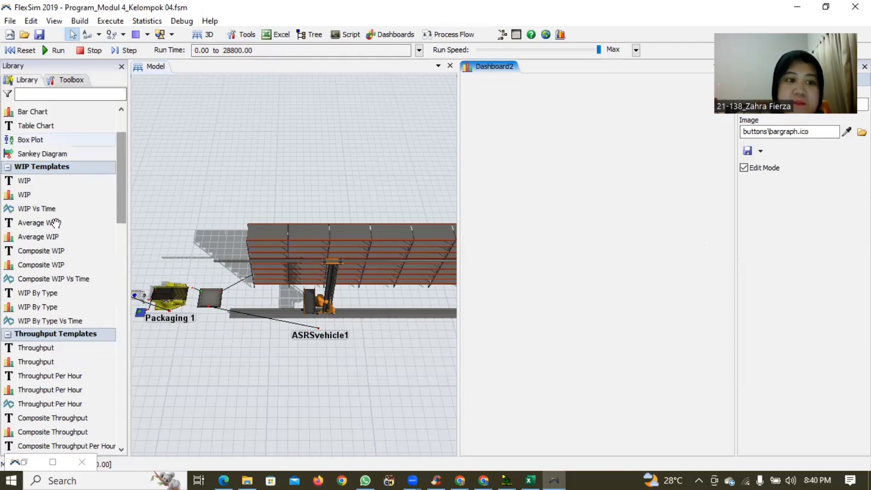
left_click_drag(55, 225, 520, 148)
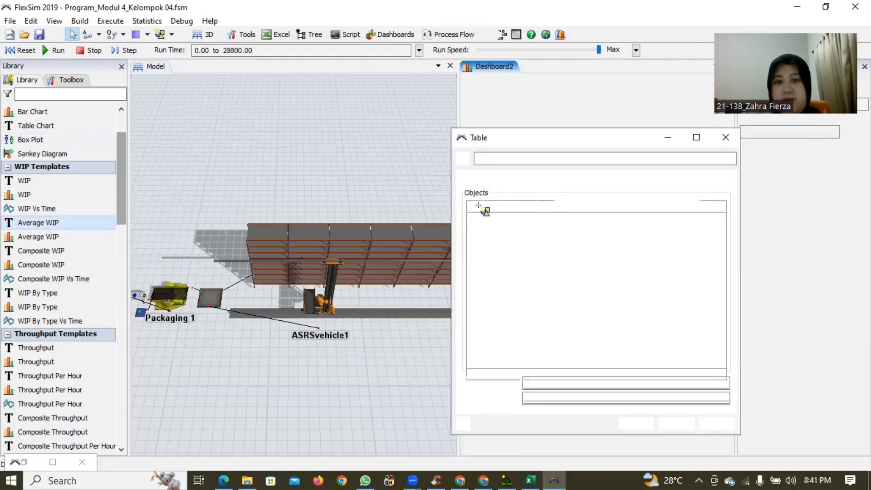
left_click(476, 207)
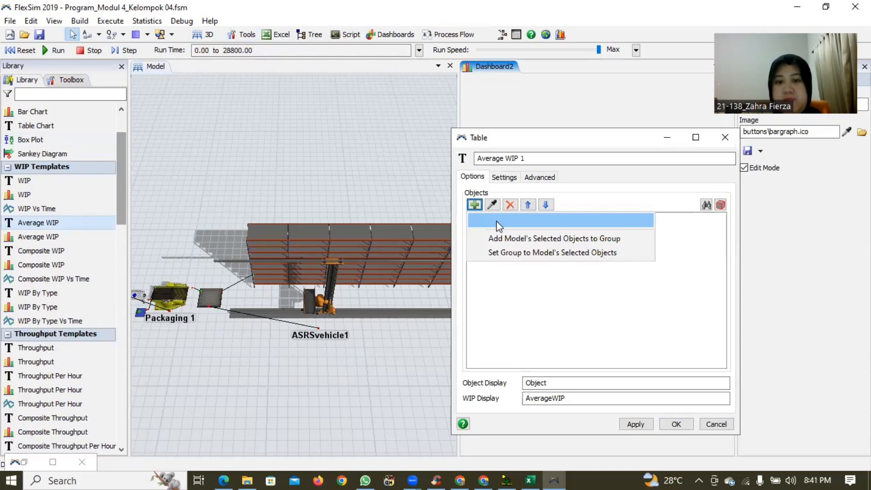
left_click(496, 222)
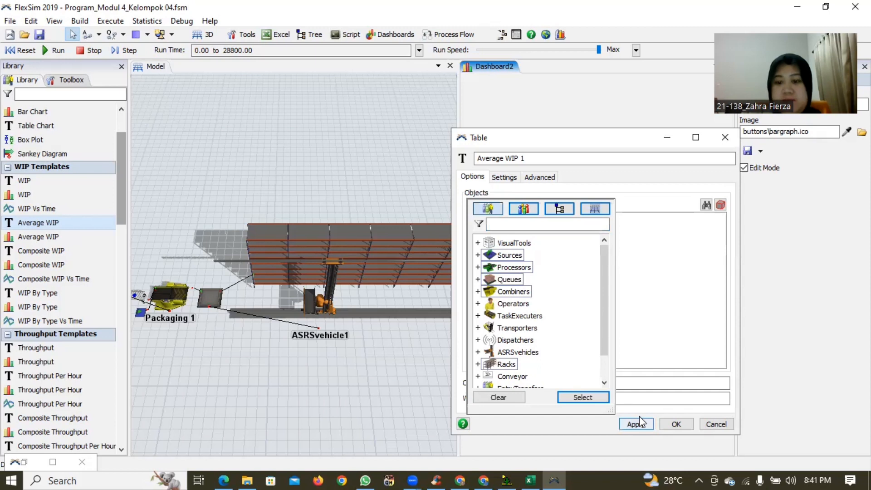
left_click(597, 398)
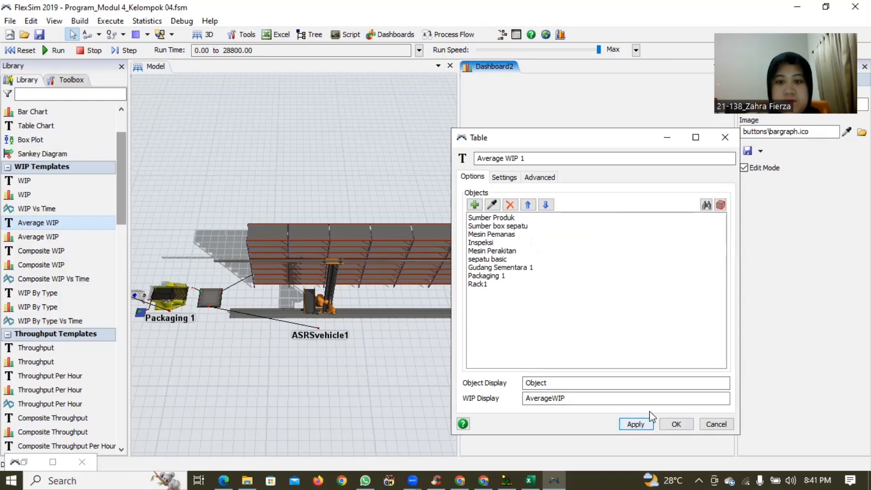
left_click(675, 424)
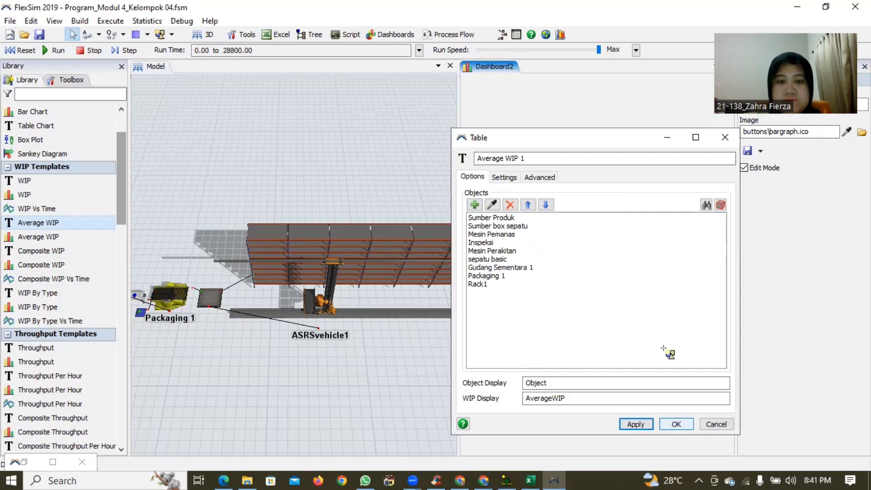
left_click_drag(529, 143, 491, 95)
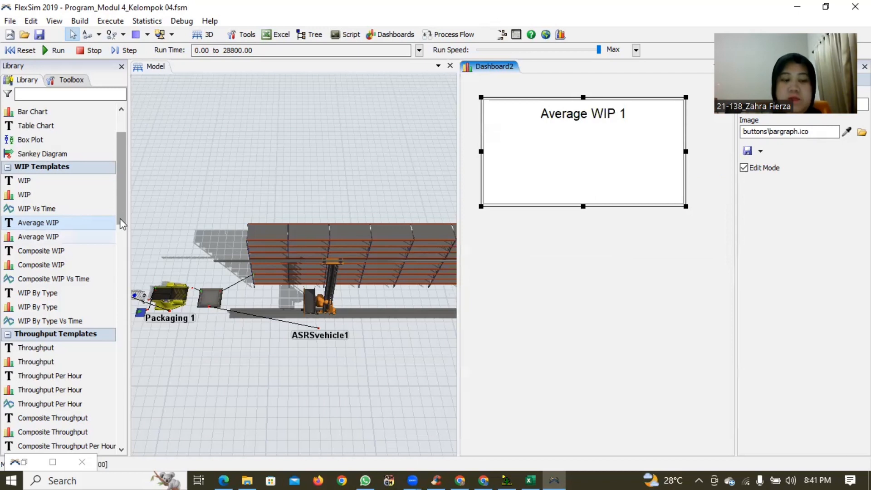
- Add a State Bar chart to Dashboard2 and assign it the Sources, Processors, Queues, Combiners and Racks groups
scroll(119, 219, "down", 4)
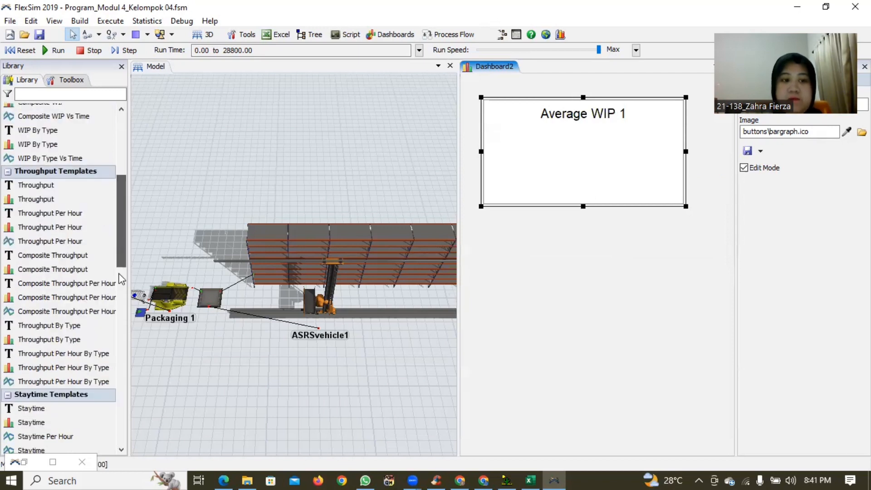
scroll(120, 286, "down", 4)
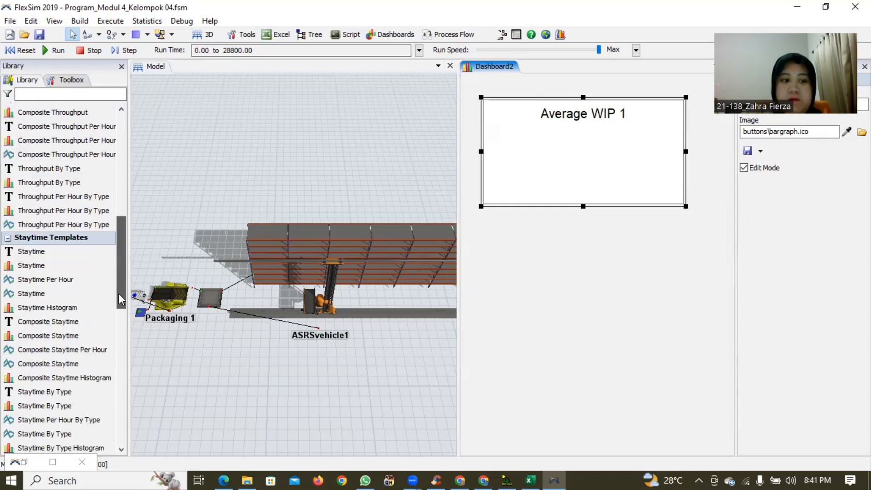
scroll(119, 293, "down", 2)
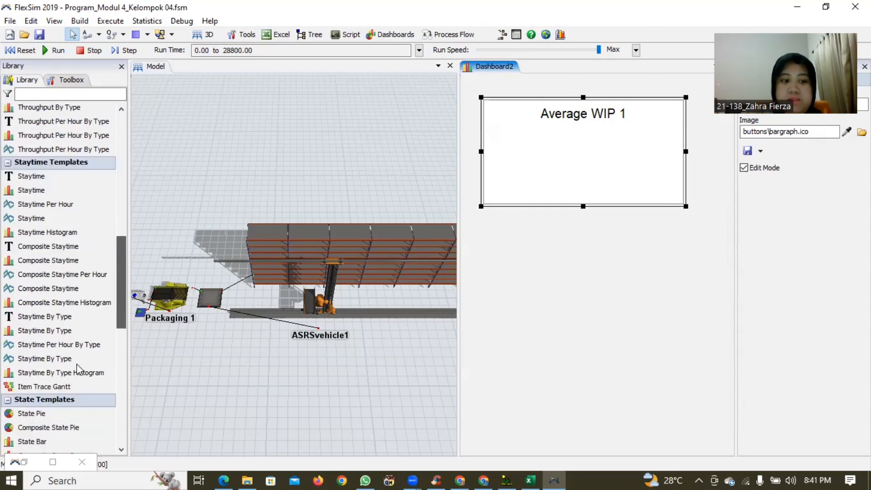
scroll(77, 368, "down", 1)
left_click_drag(353, 352, 474, 294)
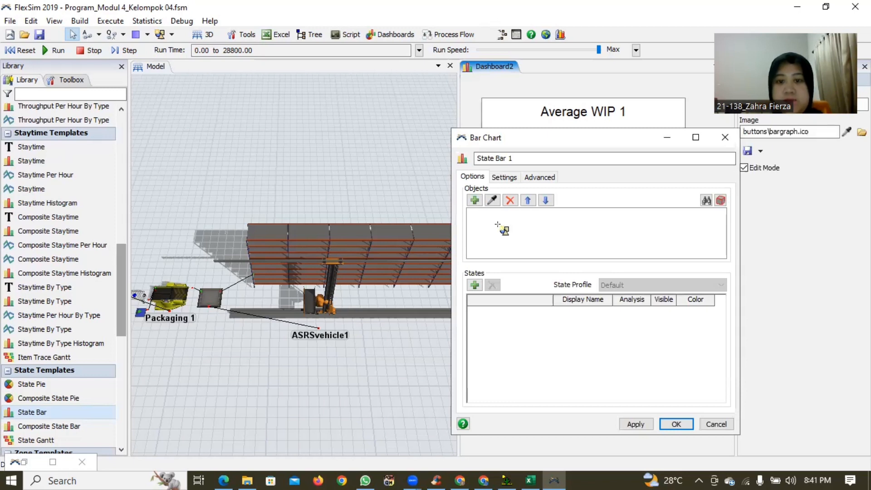
left_click(474, 200)
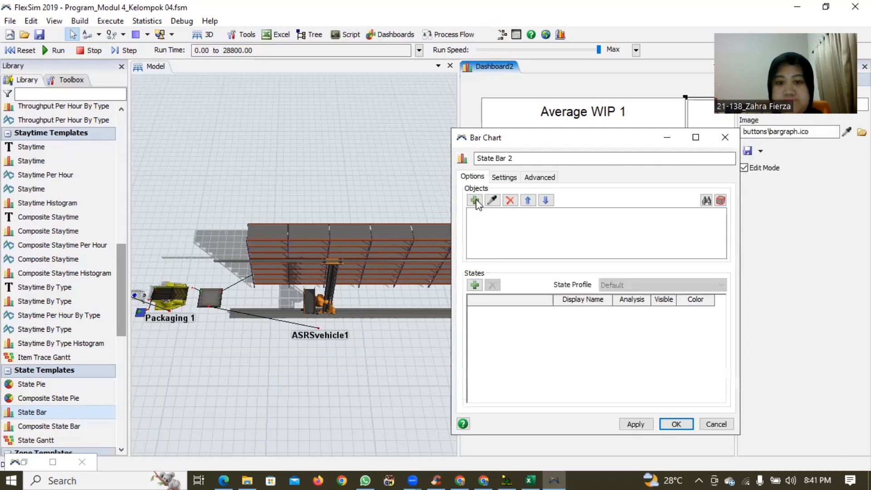
left_click(474, 200)
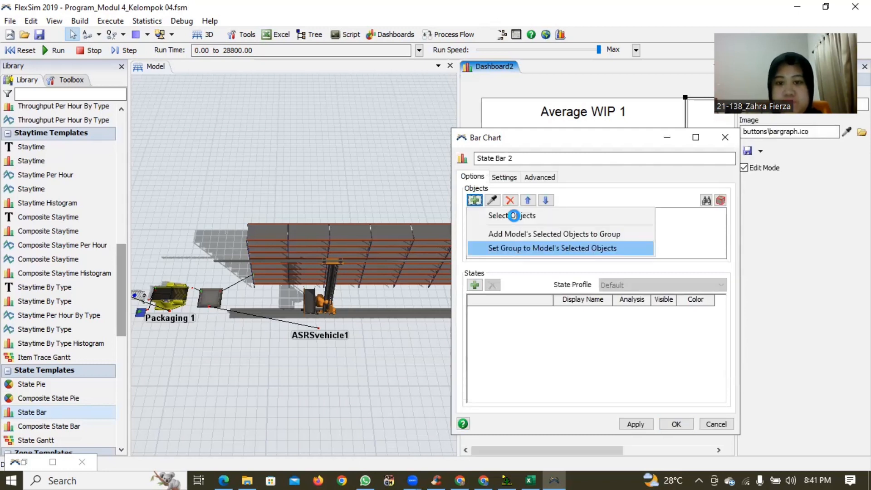
left_click(513, 215)
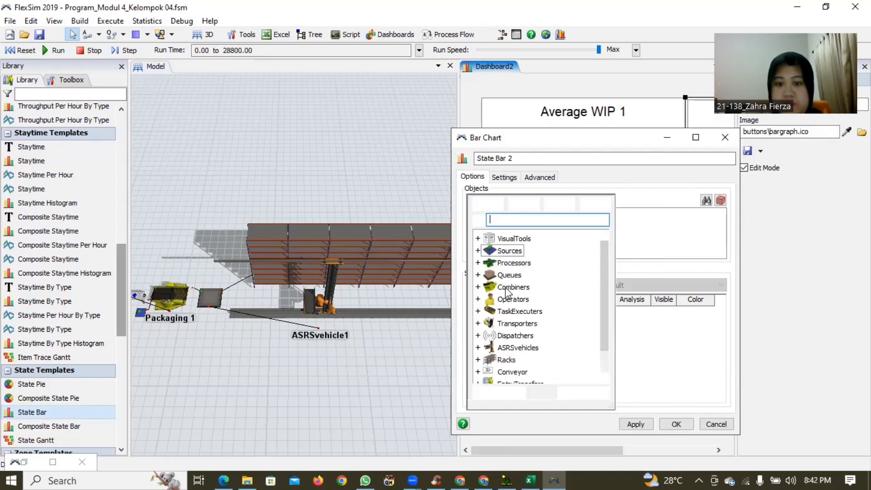
left_click(507, 360)
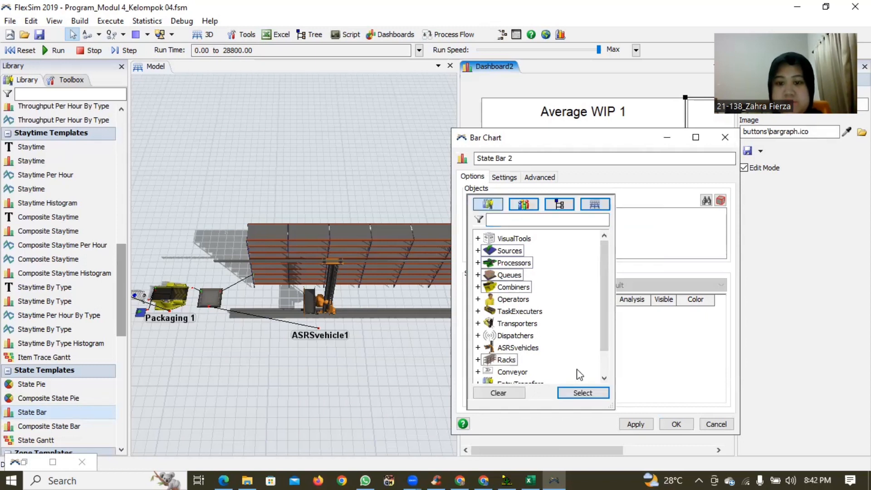
left_click(584, 394)
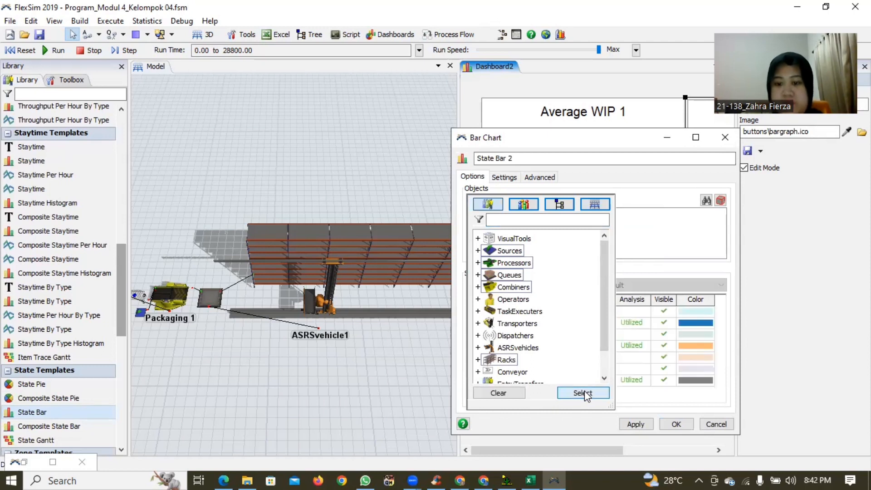
left_click_drag(723, 334, 726, 338)
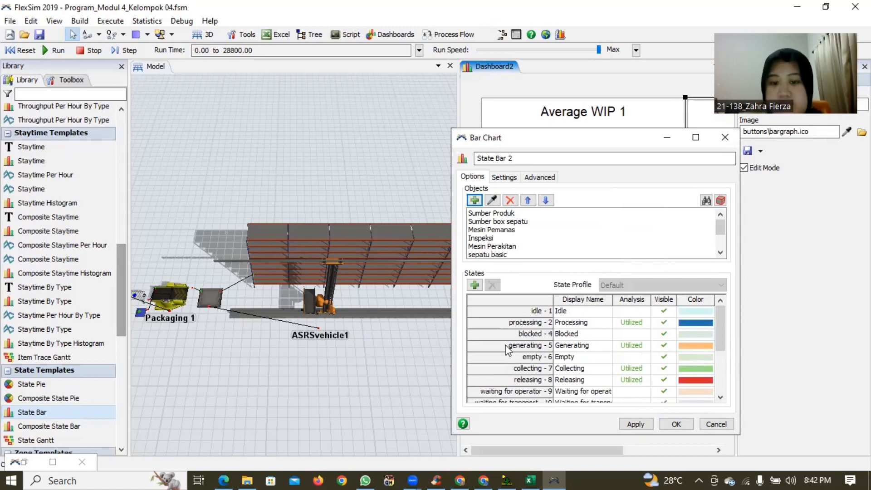
- Try to reduce State Bar 2's states to Idle, Processing and Blocked by removing Generating and every state listed after it
left_click(505, 345)
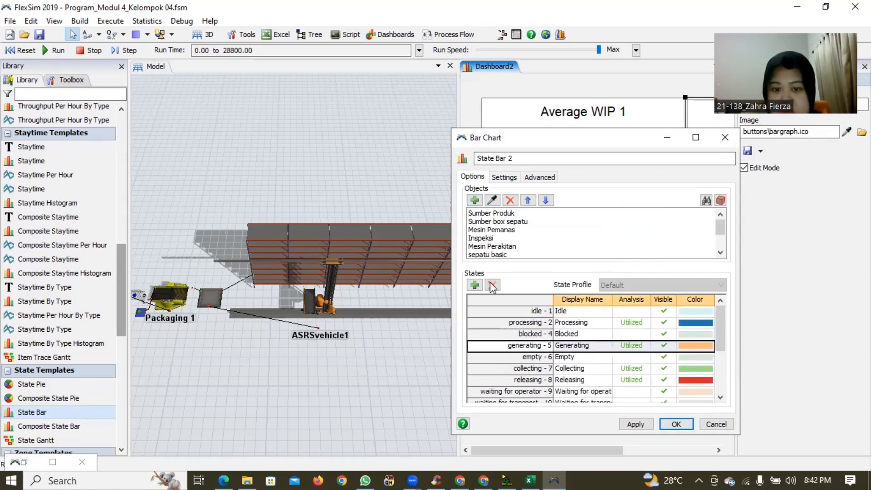
left_click(491, 286)
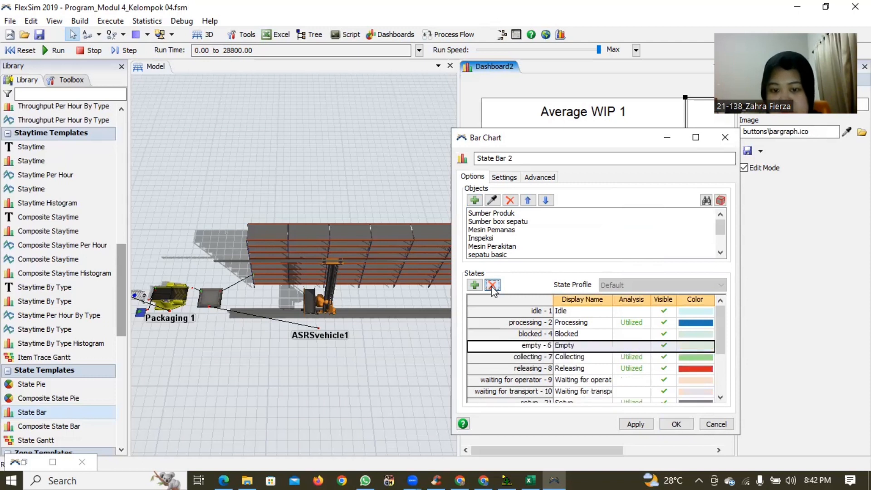
left_click(492, 285)
double_click(492, 285)
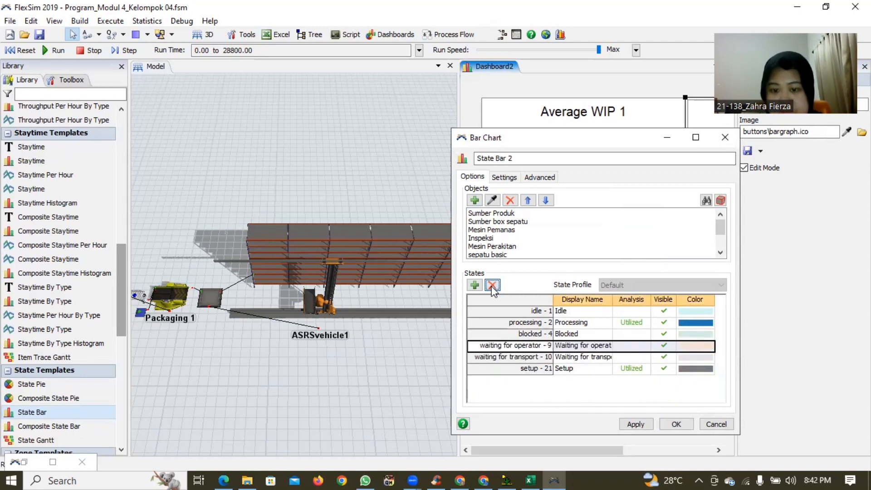
left_click(491, 285)
left_click(492, 286)
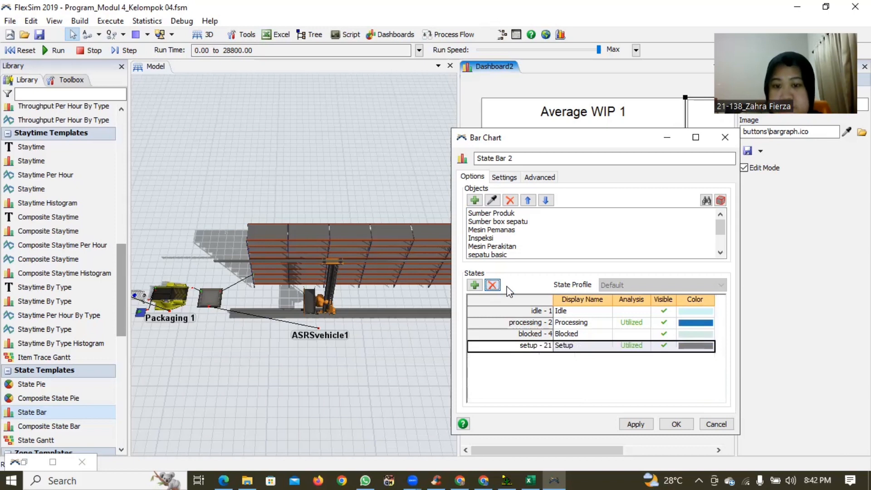
left_click(492, 285)
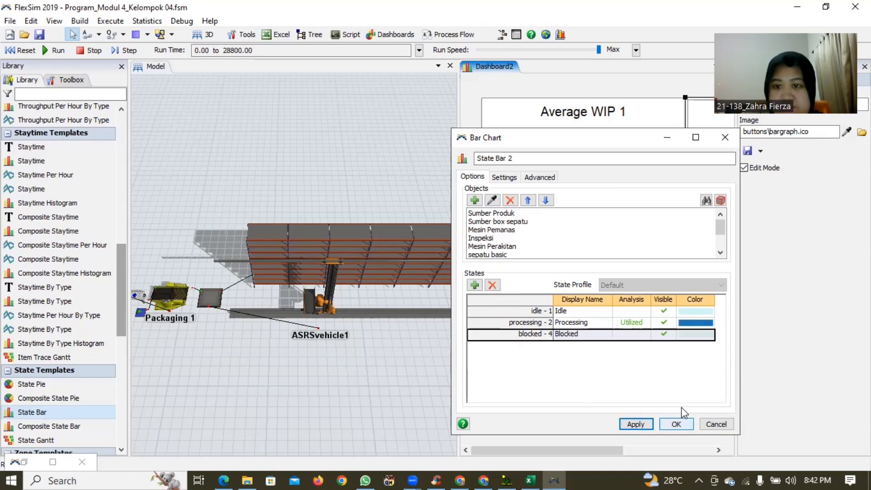
left_click(730, 140)
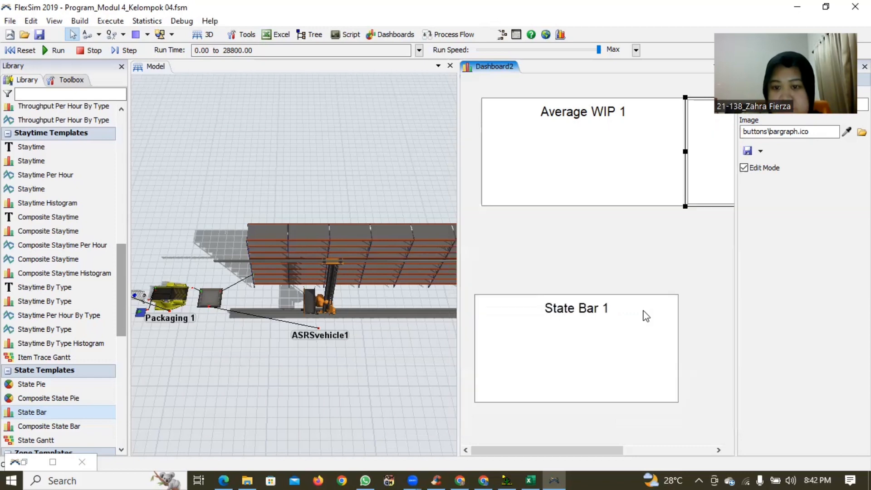
- Delete the empty State Bar 1 chart and move State Bar 2 beneath the Average WIP table
left_click(640, 317)
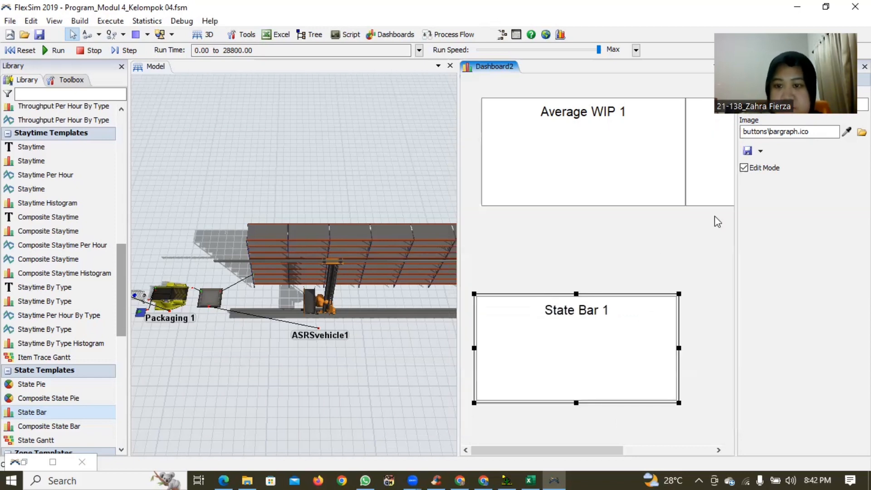
key("Delete")
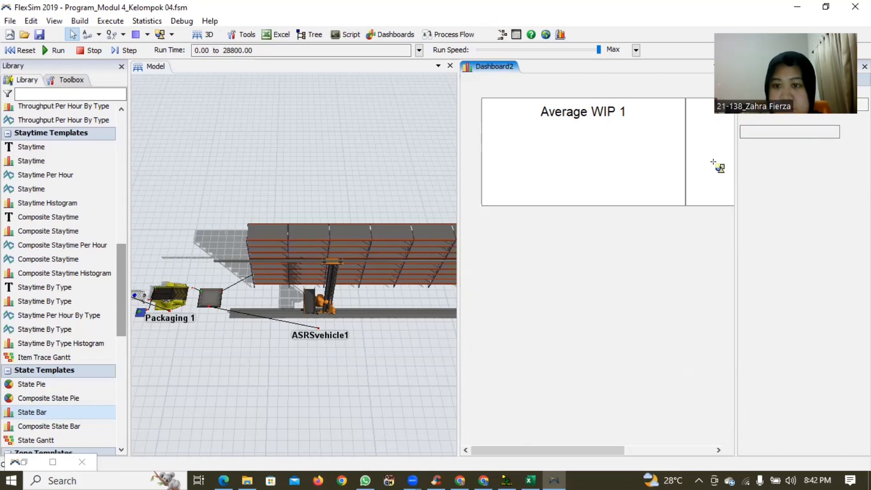
left_click(715, 168)
left_click_drag(694, 209, 500, 386)
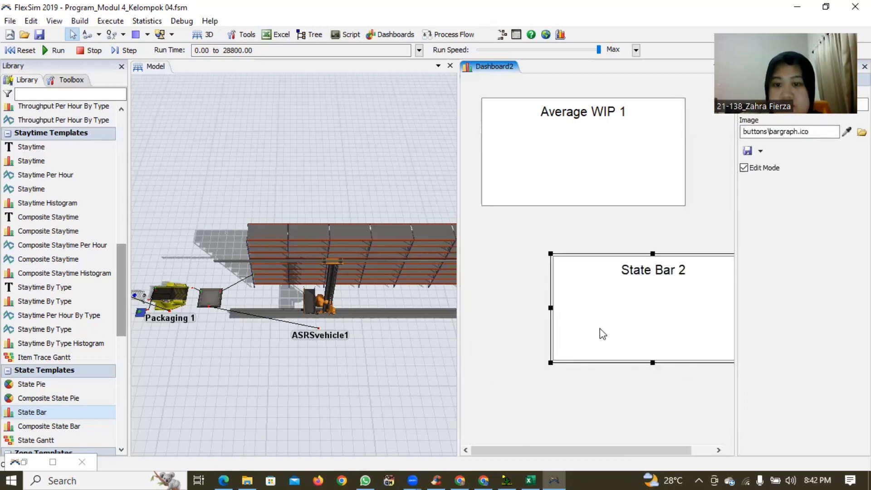
left_click(517, 159)
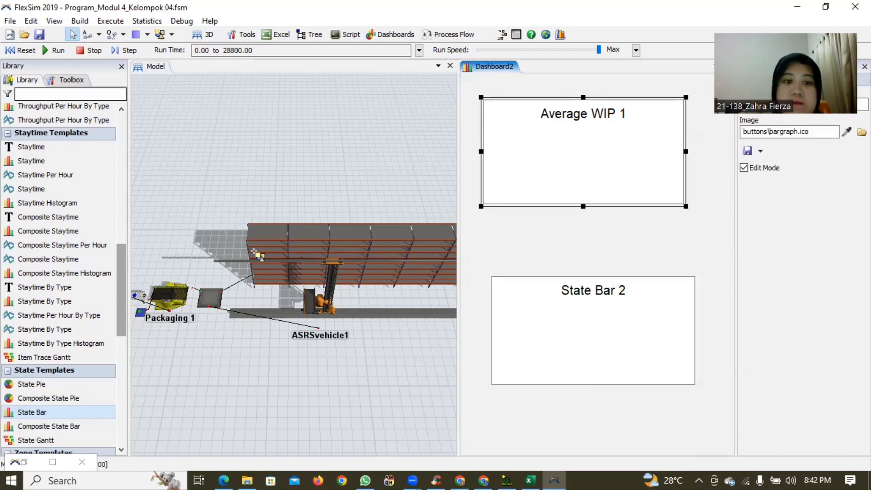
- Run the simulation to its end and enlarge the State Bar 2 chart on the dashboard
left_click(52, 50)
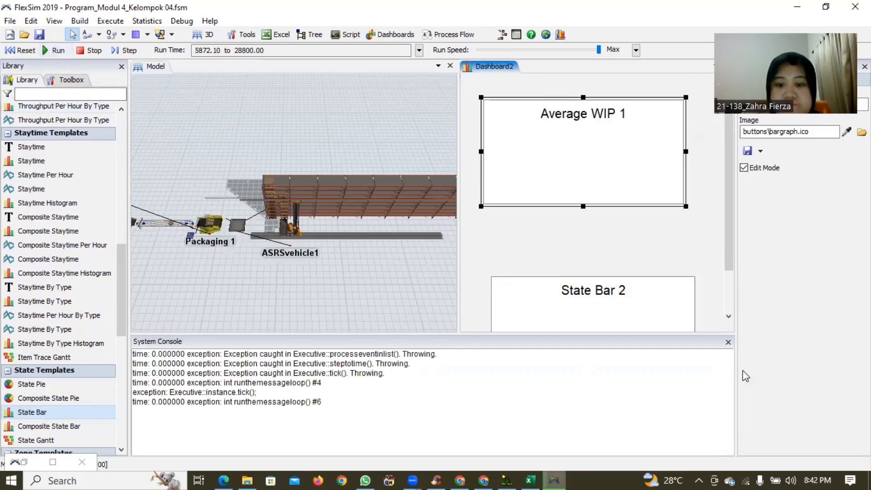
left_click(728, 342)
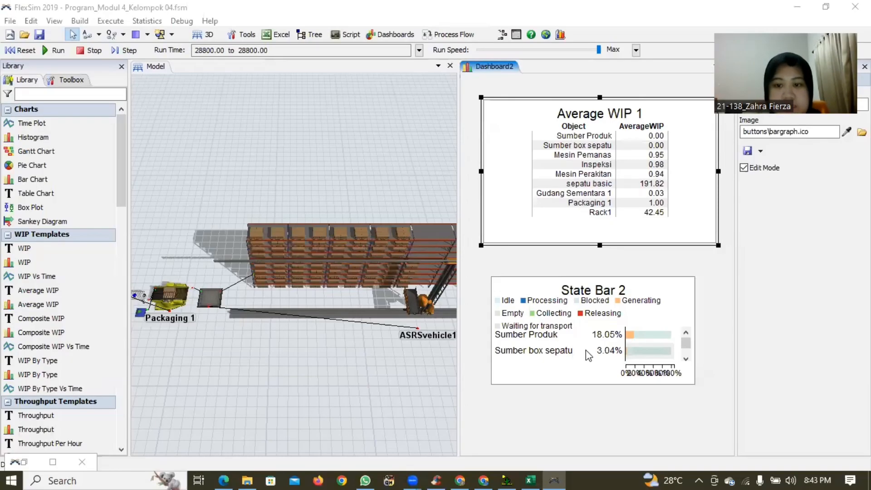
left_click(695, 384)
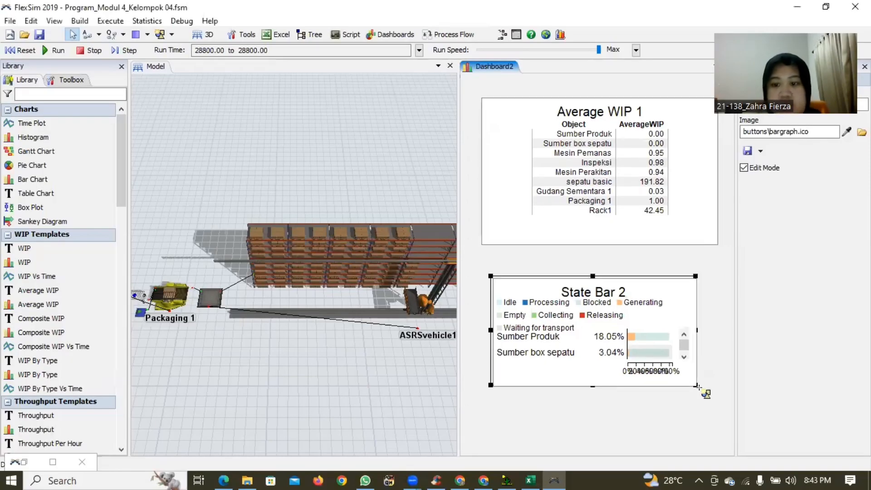
left_click_drag(695, 384, 735, 428)
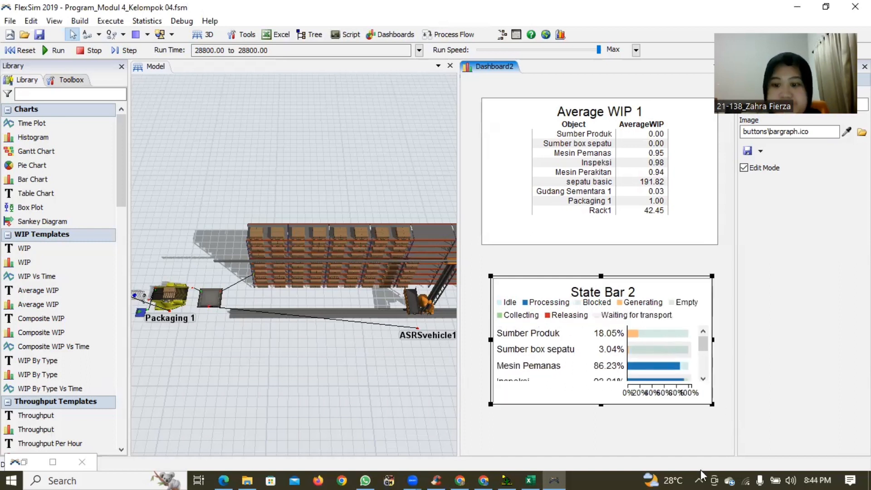